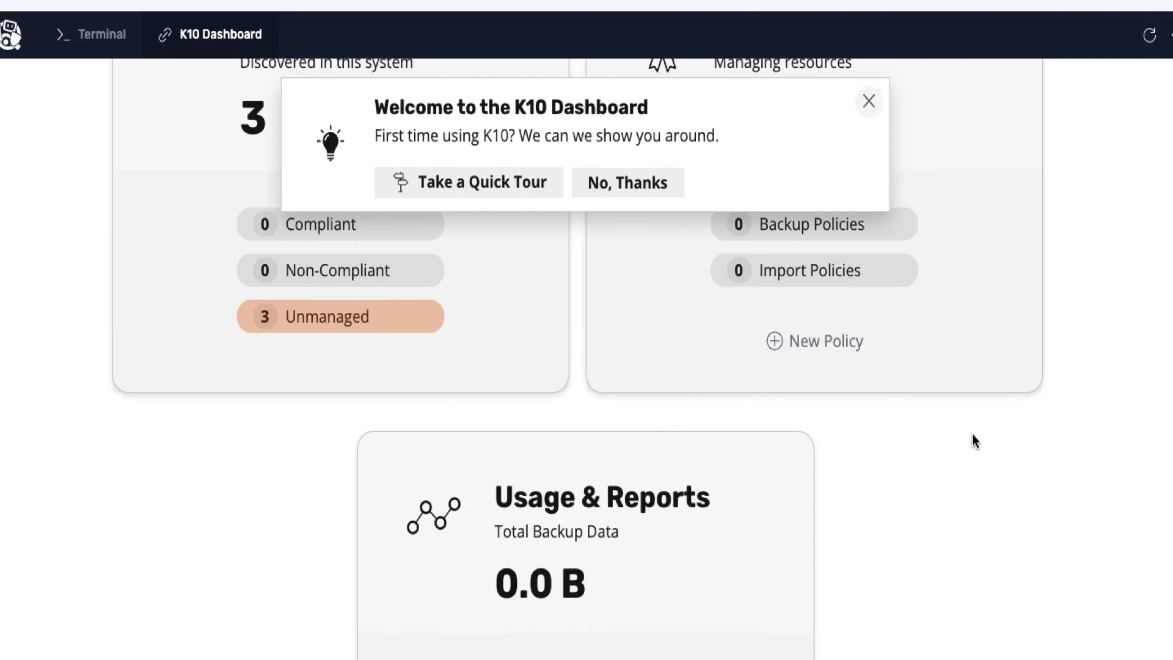
# Step: Dismiss the K10 Dashboard welcome tour offer and the reminder about restarting the guided tour
pyautogui.click(867, 103)
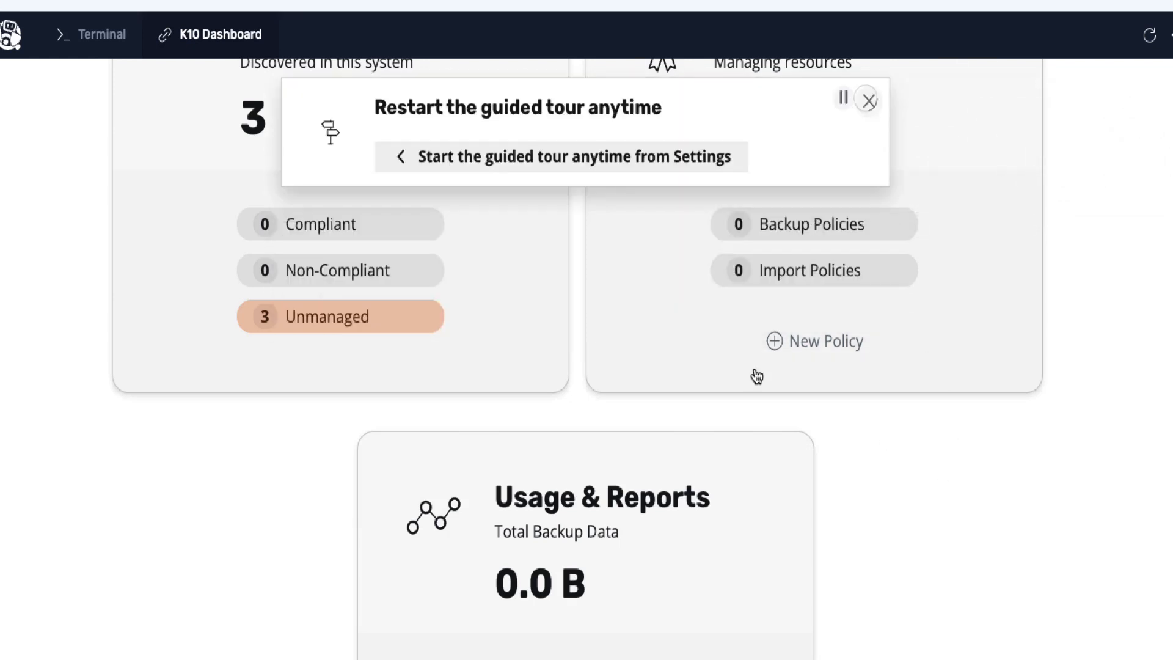
pyautogui.click(867, 103)
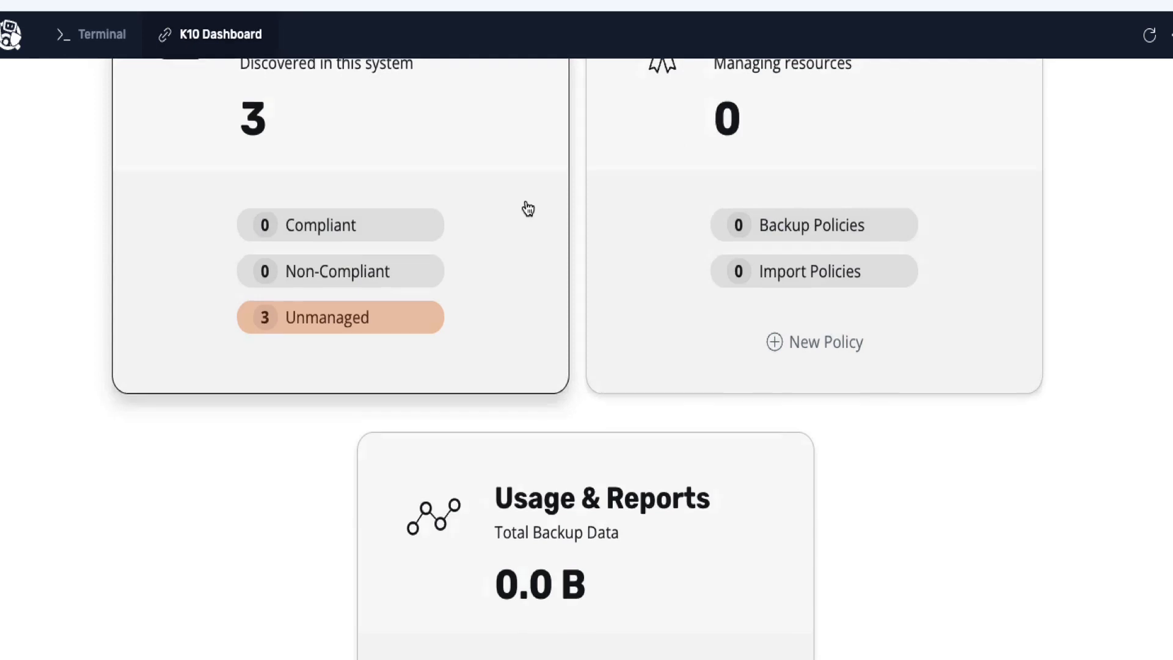
# Step: Open the K10 settings and start creating a new location profile
pyautogui.scroll(1, 528, 209)
pyautogui.scroll(-1, 528, 209)
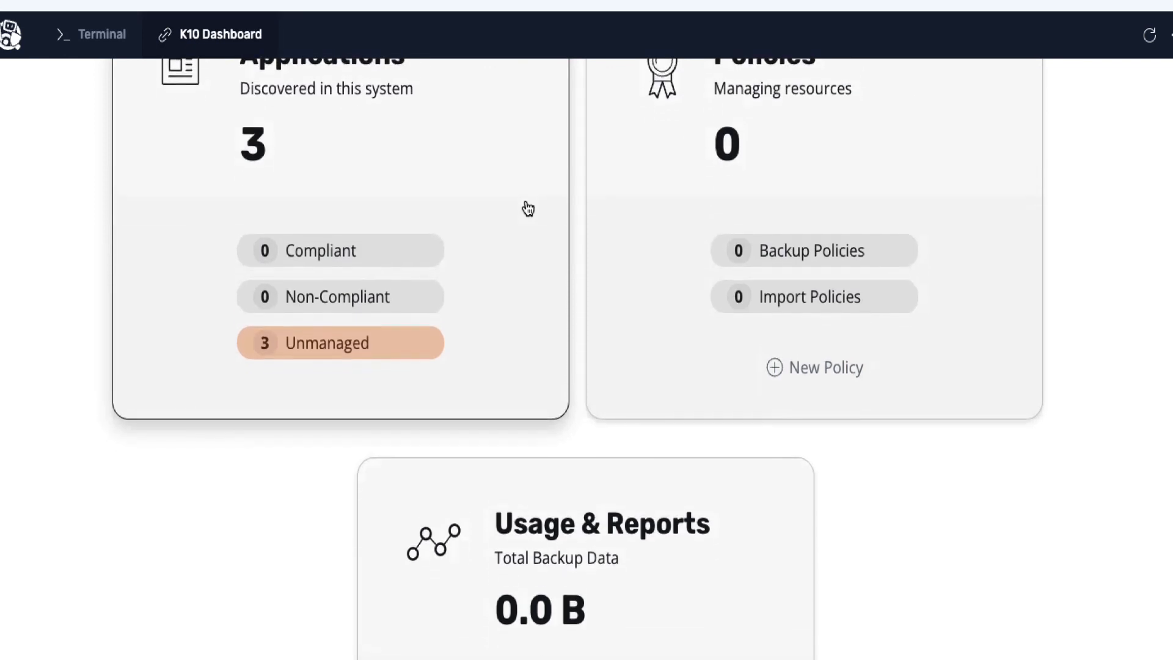
pyautogui.scroll(2, 528, 209)
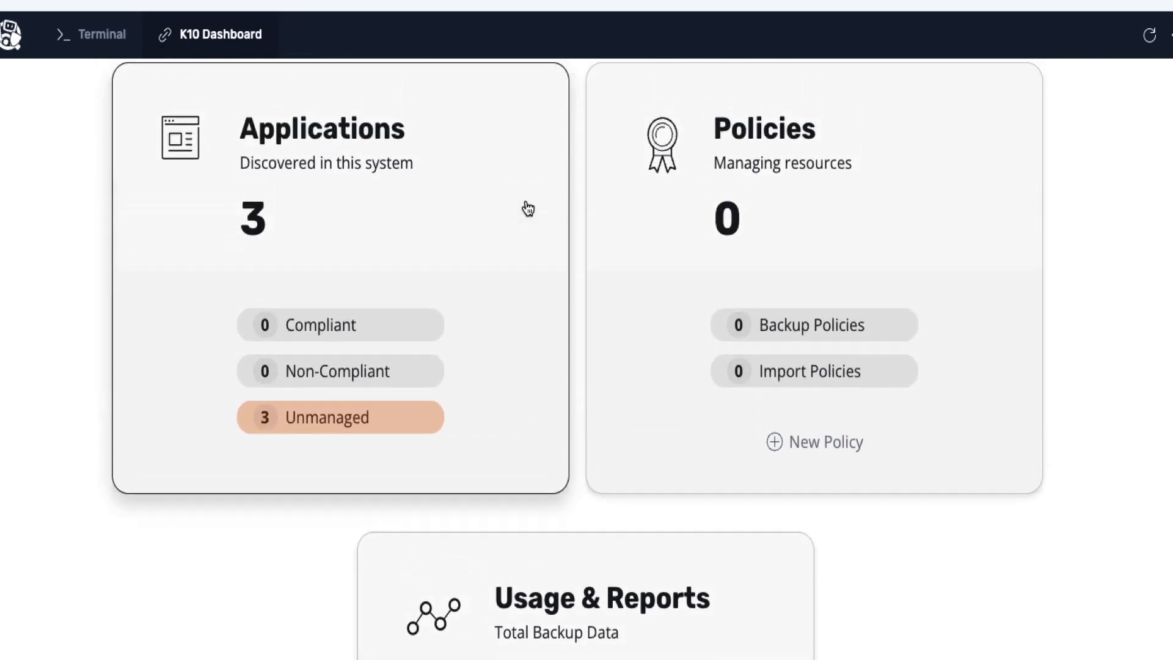
pyautogui.scroll(2, 527, 209)
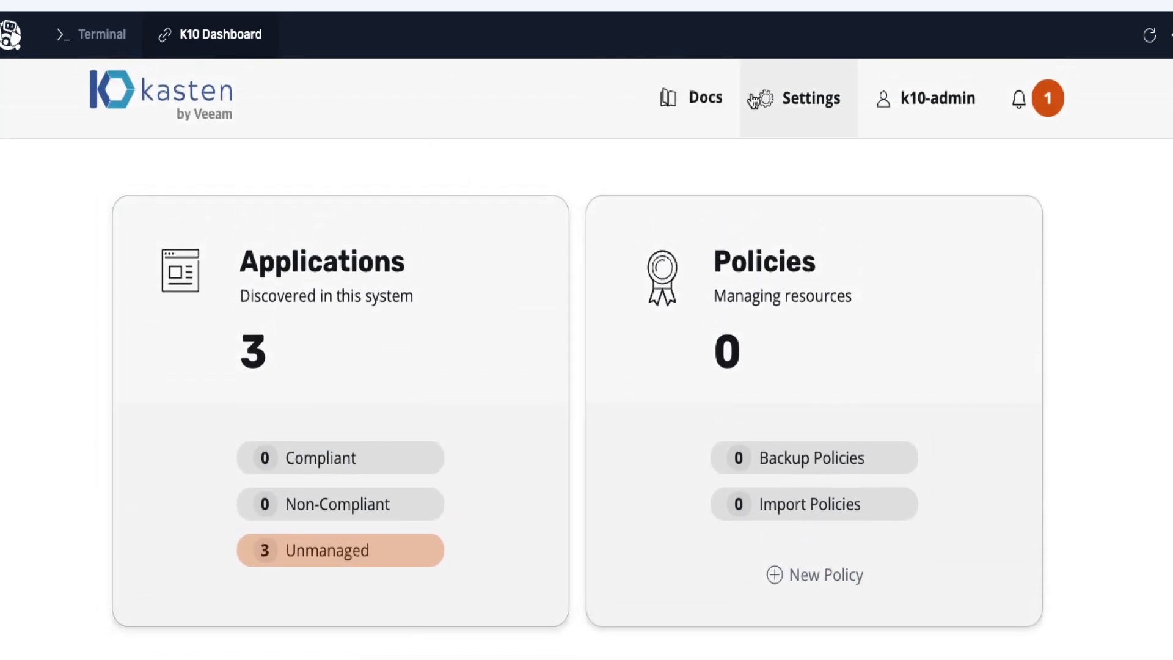
pyautogui.click(800, 110)
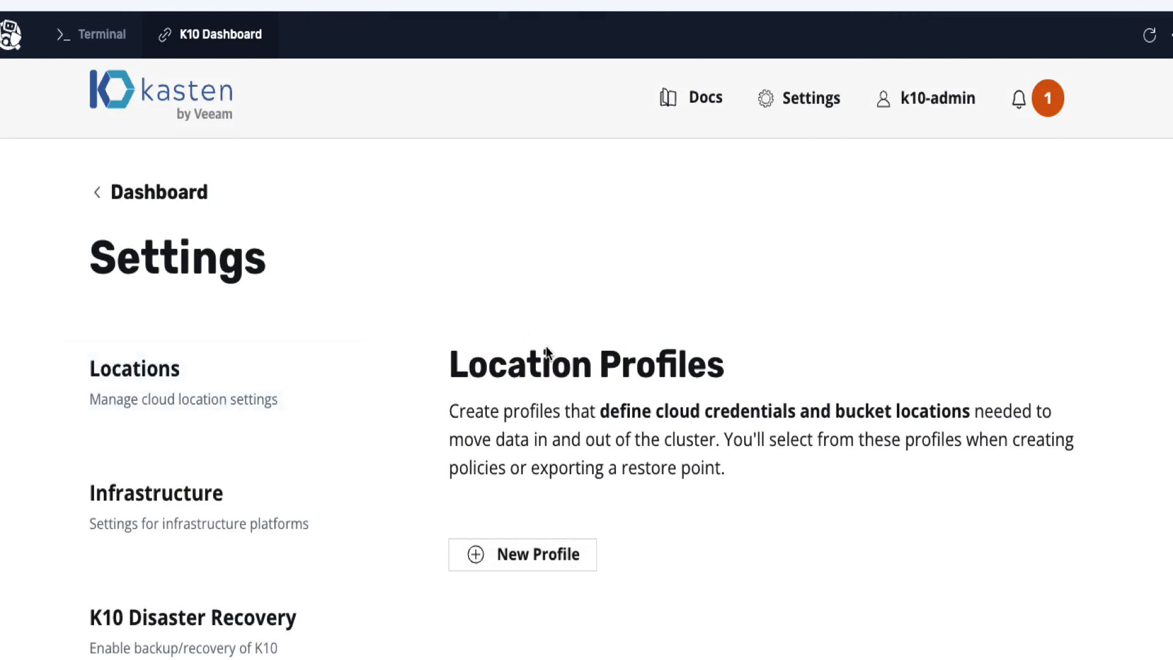
pyautogui.click(545, 563)
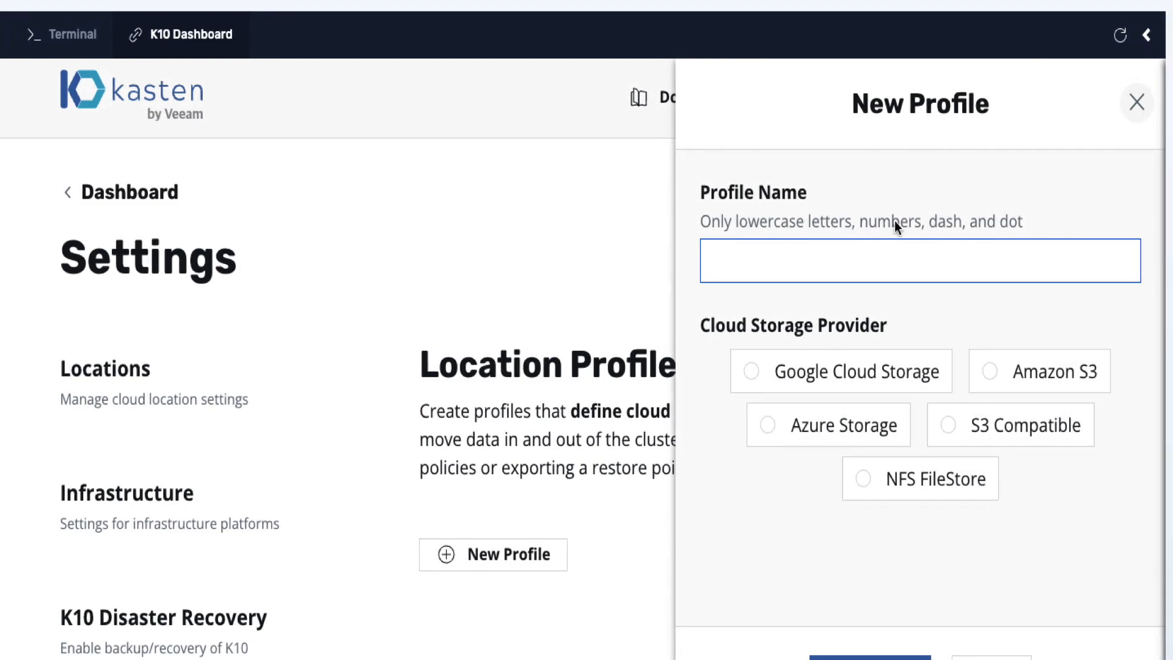
# Step: Name the new profile cloudian and choose S3 Compatible as its cloud storage provider
pyautogui.scroll(-1, 905, 280)
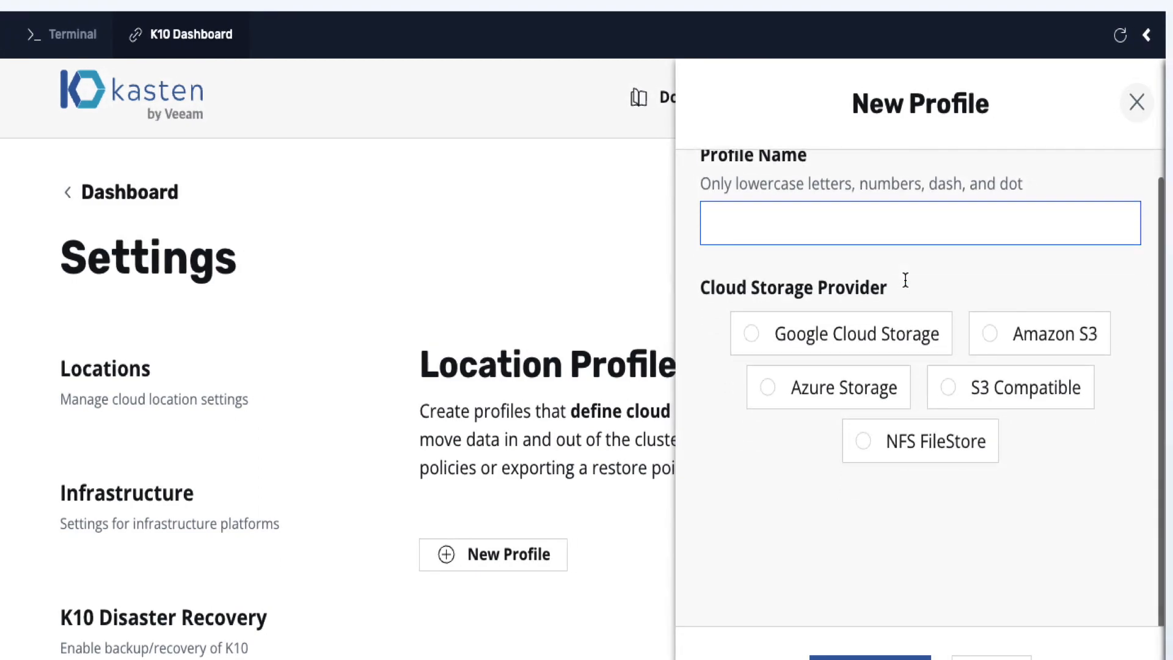
pyautogui.write('cloudian')
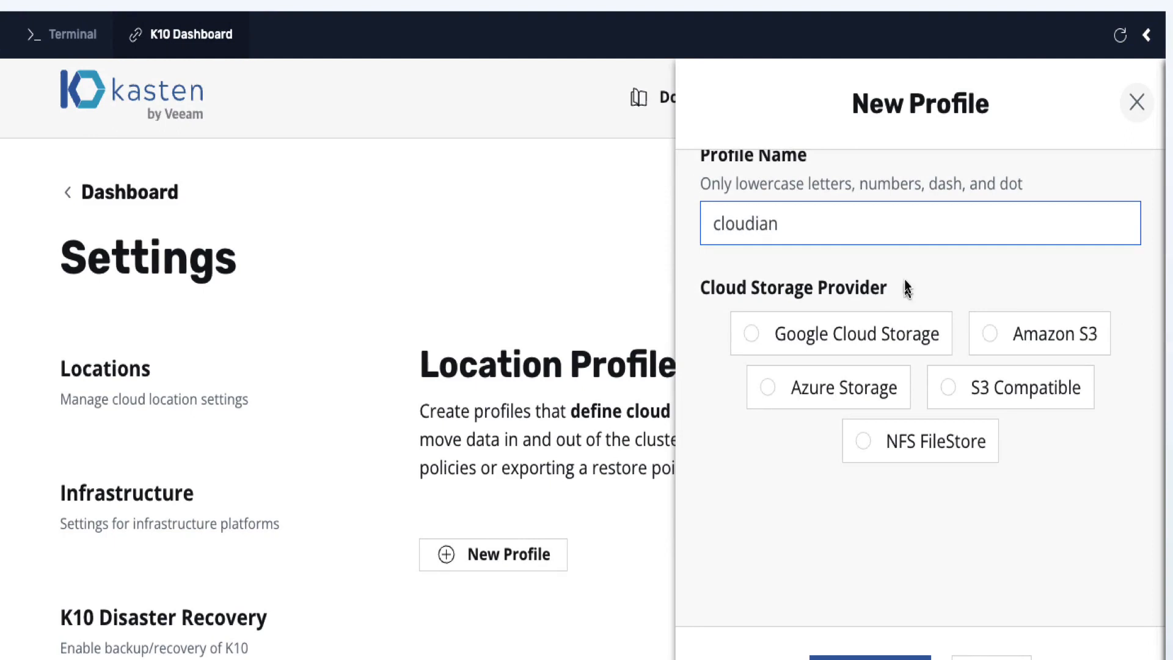
pyautogui.click(945, 394)
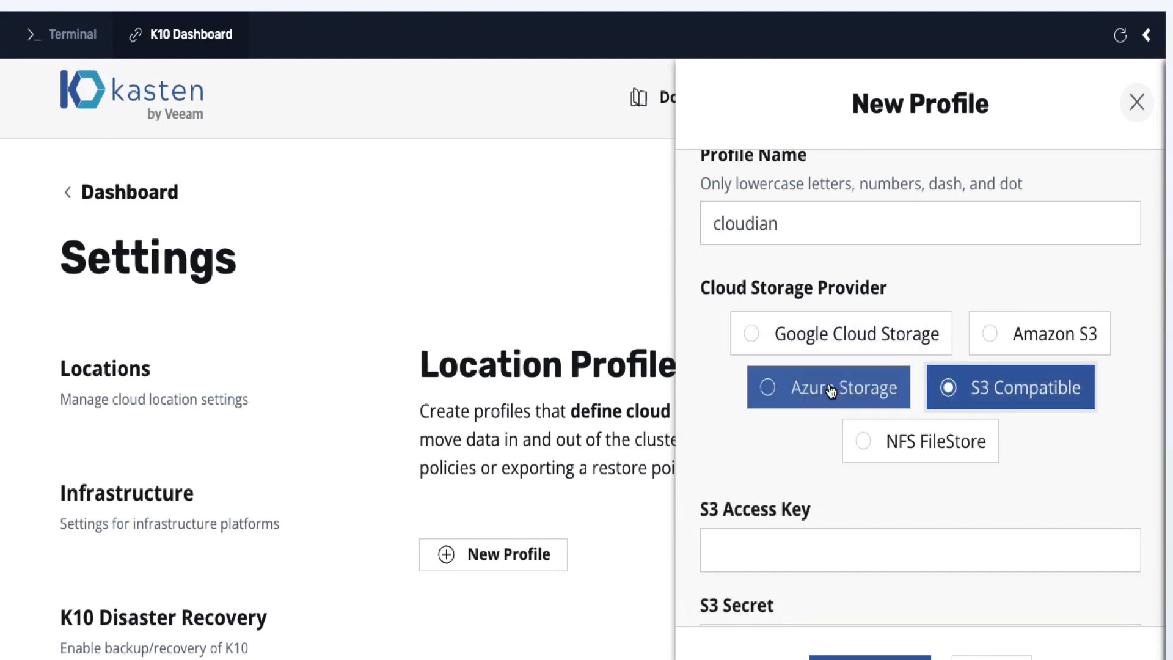
# Step: Paste the S3 access key and the S3 secret into the new profile's credential fields
pyautogui.scroll(-2, 819, 391)
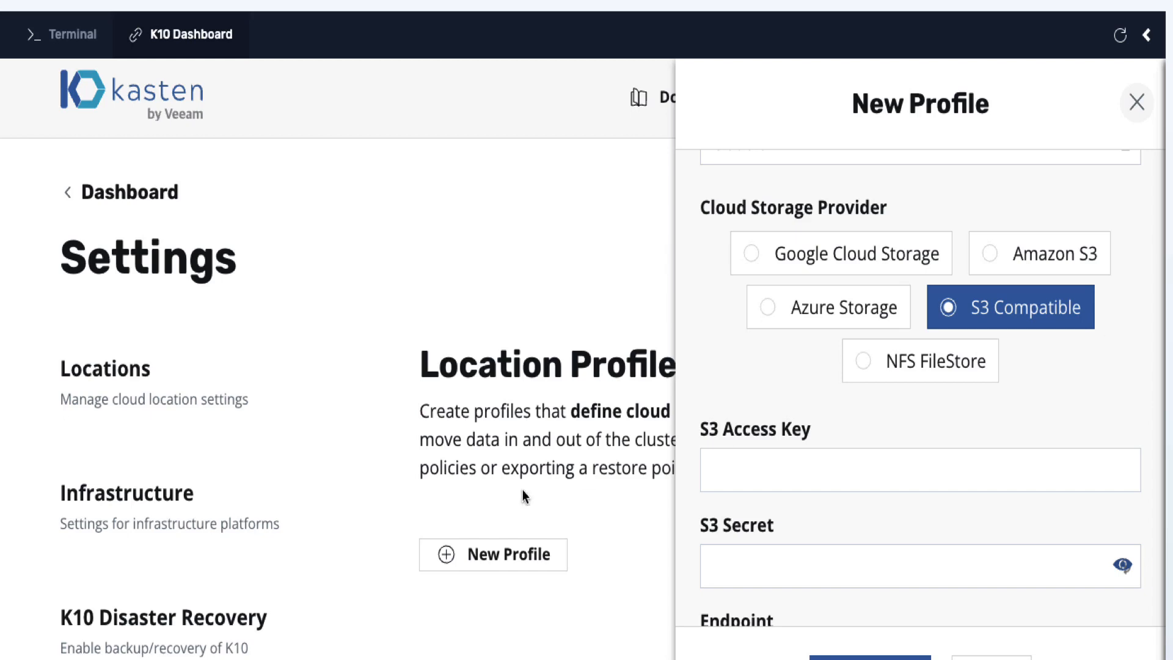
pyautogui.click(731, 471)
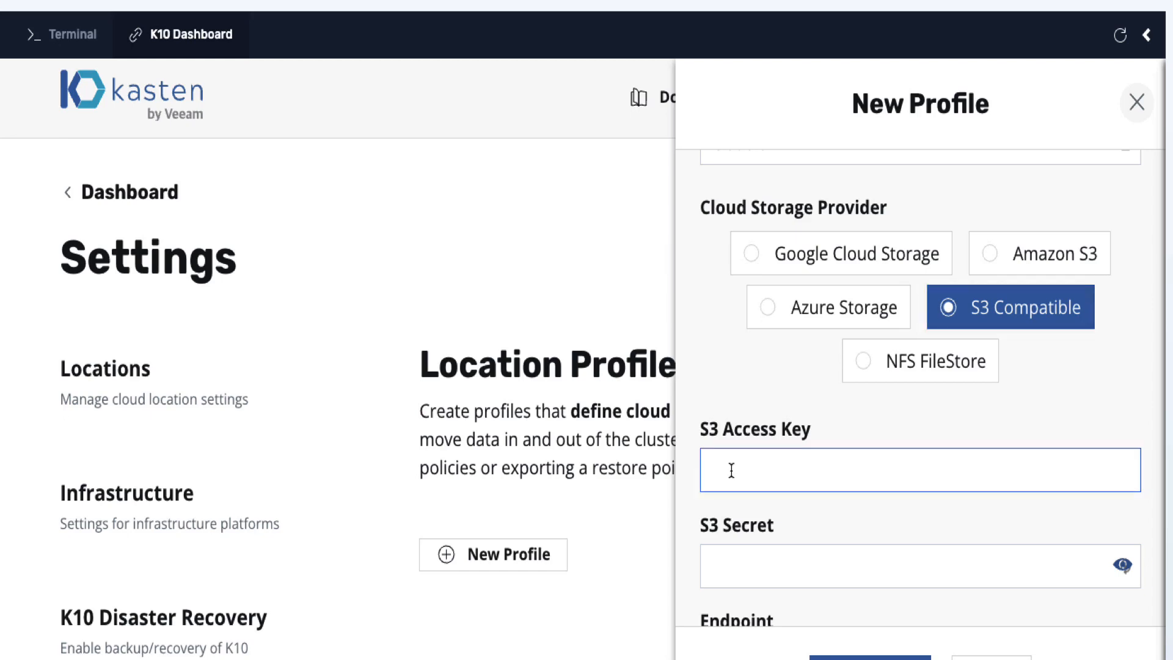
pyautogui.hotkey('ctrl', 'v')
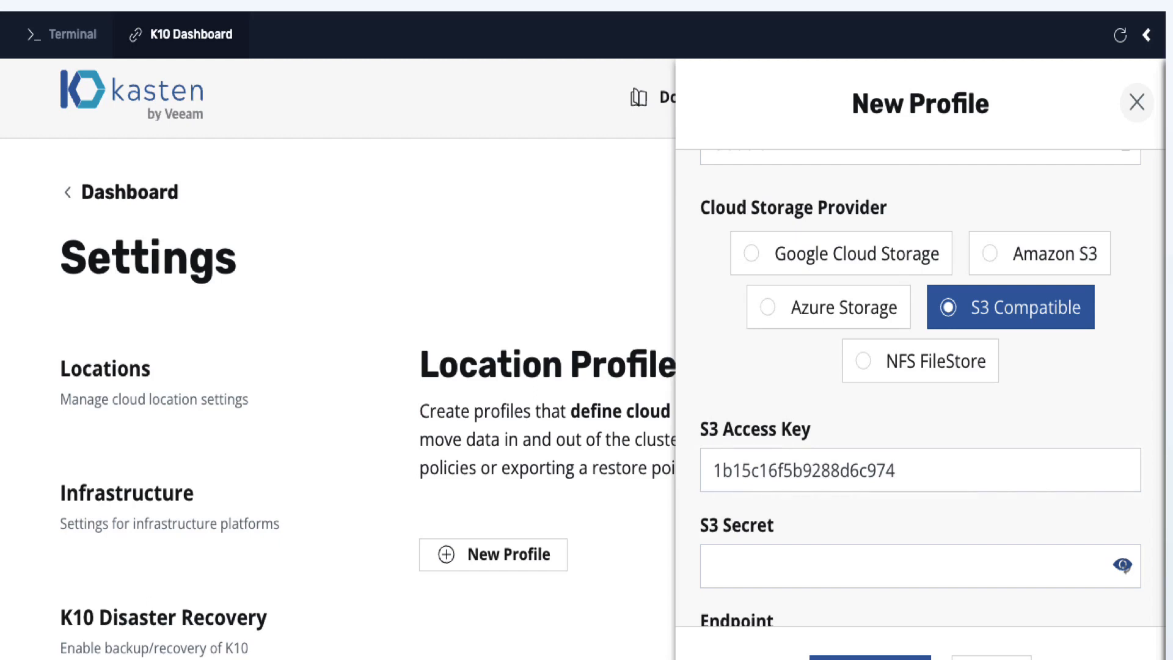
pyautogui.click(744, 571)
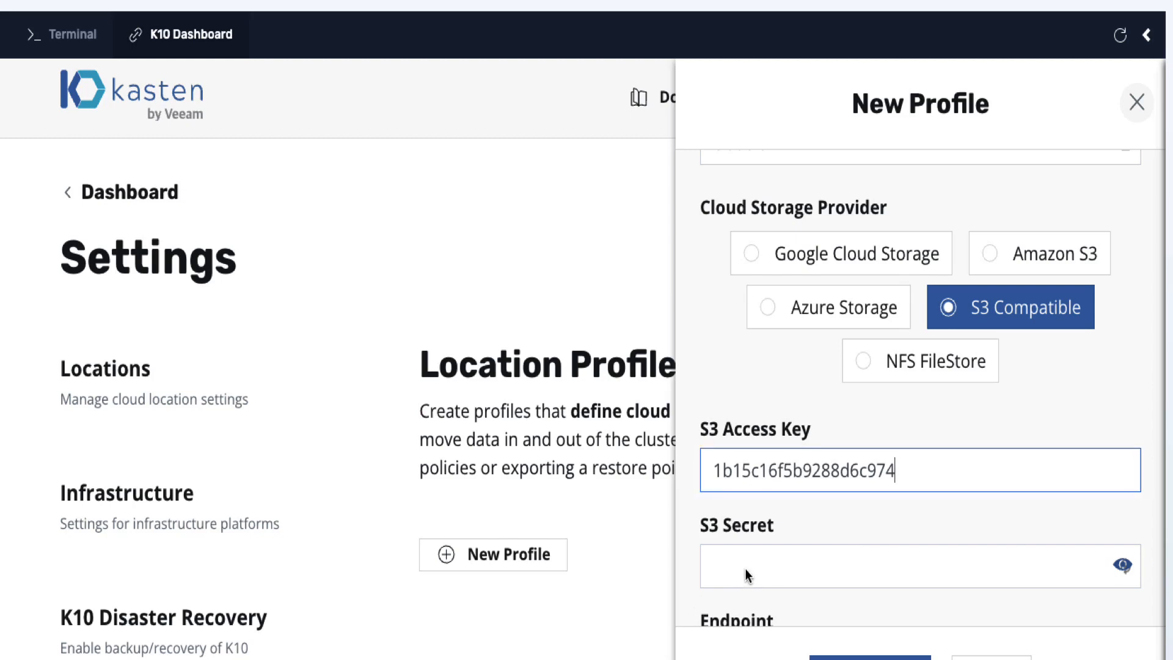
pyautogui.click(733, 568)
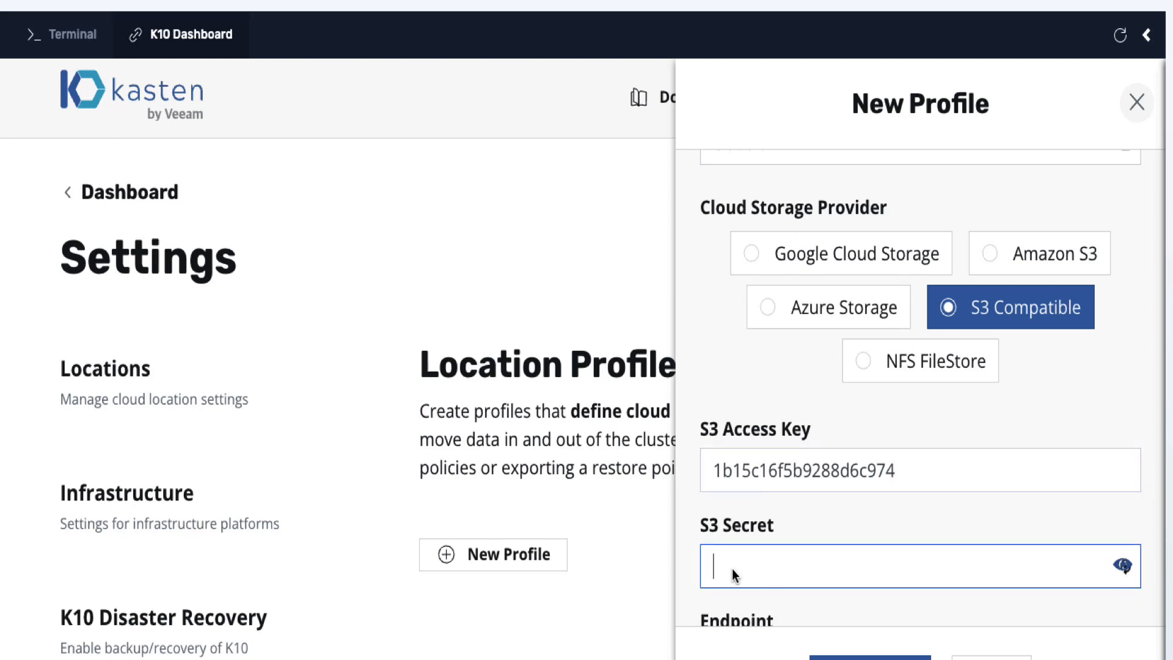
pyautogui.hotkey('ctrl', 'v')
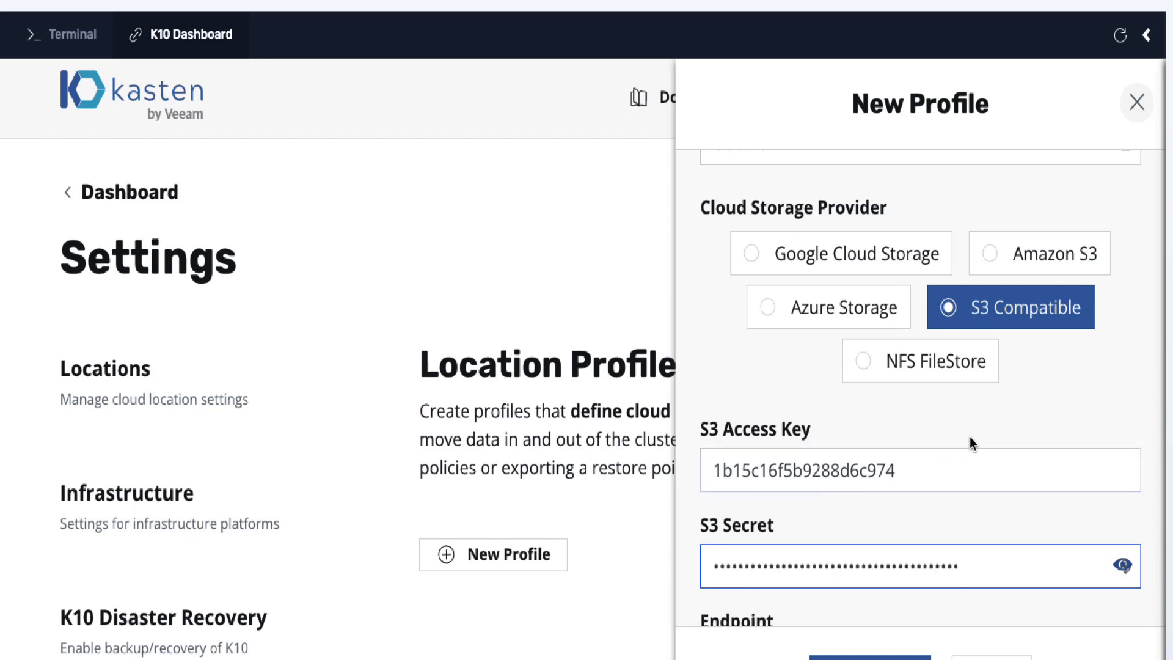
# Step: Set the profile's S3 service endpoint to s3.cloudianhyperstore.com:443, without any stray leading characters
pyautogui.scroll(-3, 969, 436)
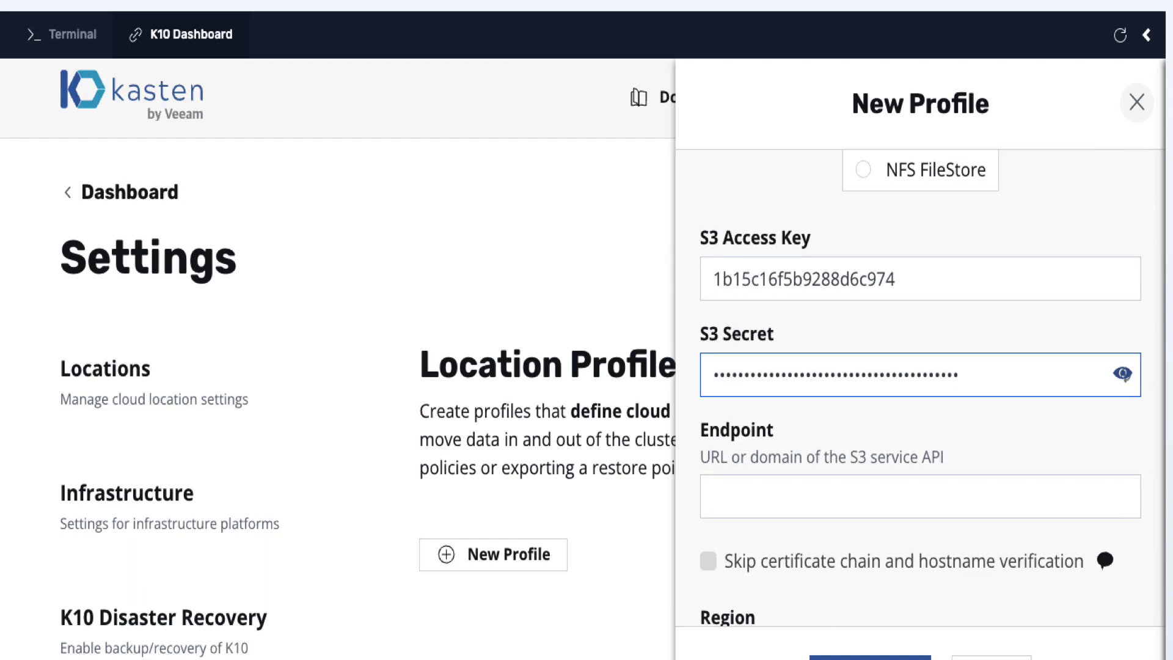
pyautogui.press('Tab')
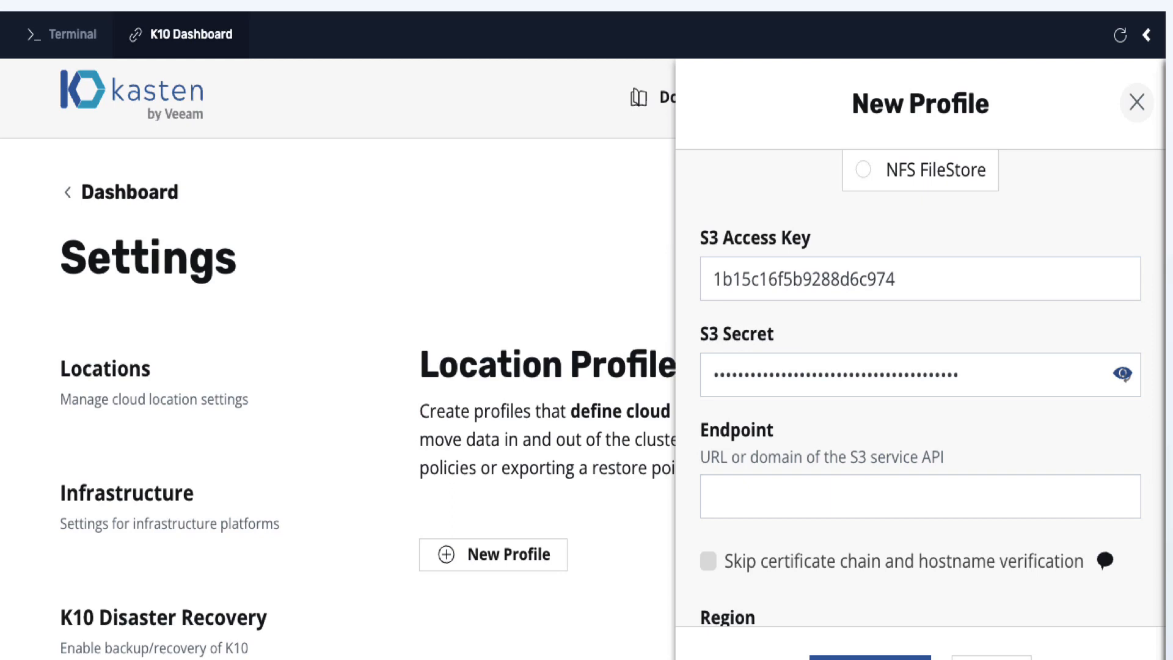
pyautogui.click(750, 494)
pyautogui.write(': s3.cloudianhyperstore.com:443')
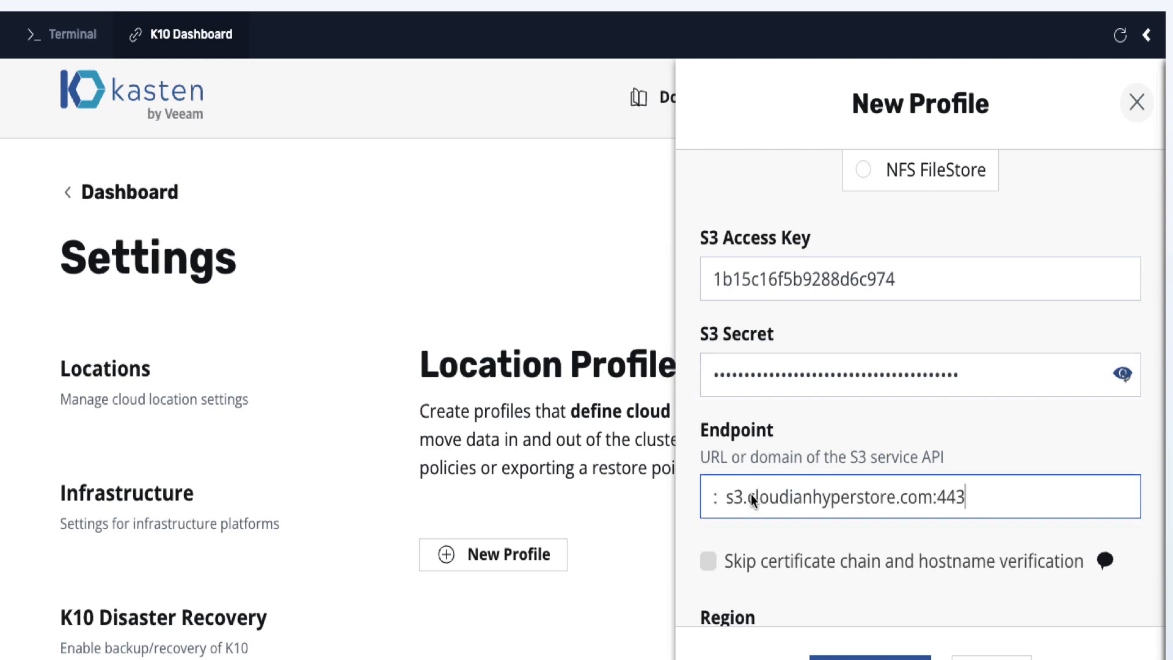
pyautogui.click(724, 500)
pyautogui.press('BackSpace')
pyautogui.press('BackSpace')
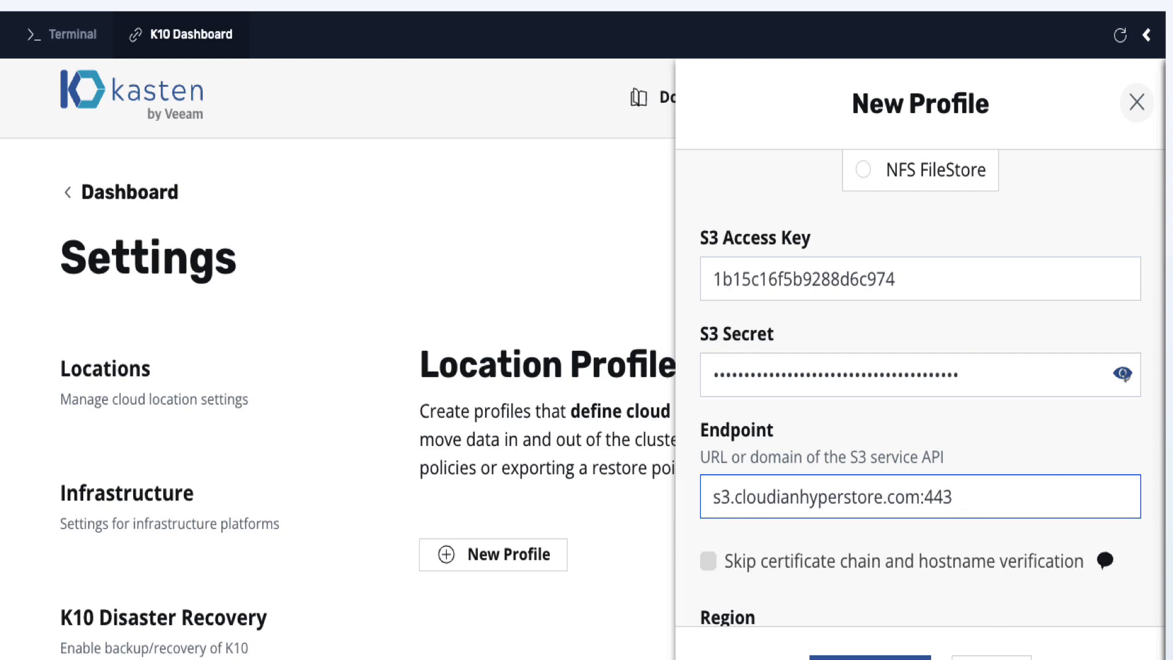
# Step: Set the profile's region to us-west and its bucket name to kasten
pyautogui.scroll(-3, 841, 391)
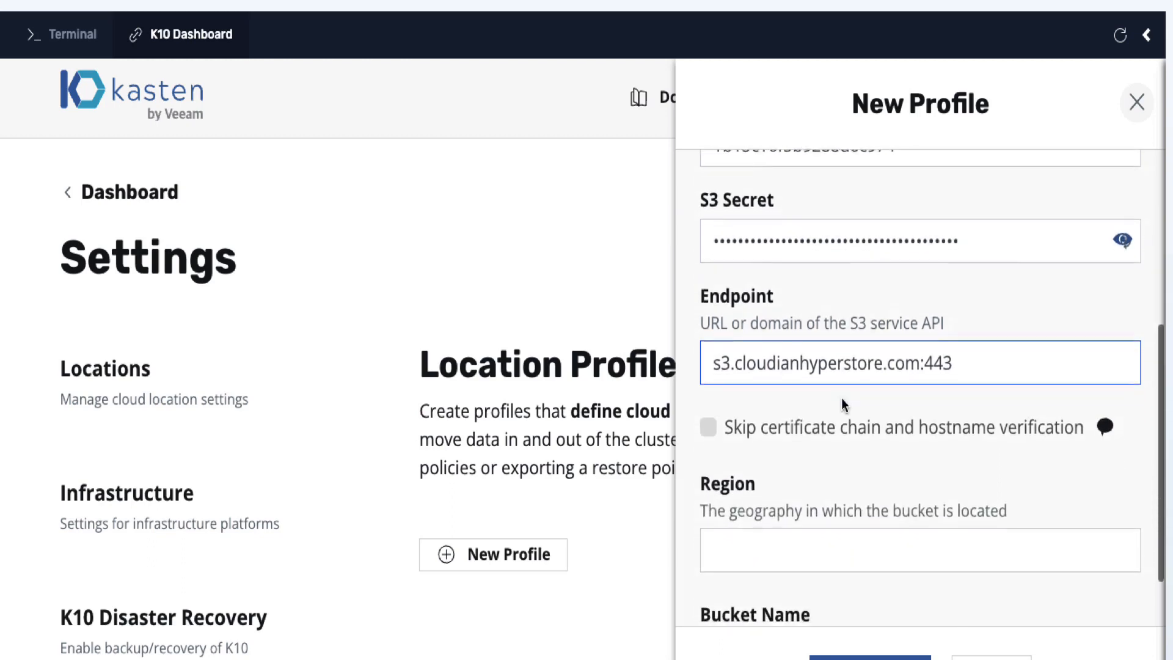
pyautogui.scroll(-1, 841, 400)
pyautogui.click(795, 507)
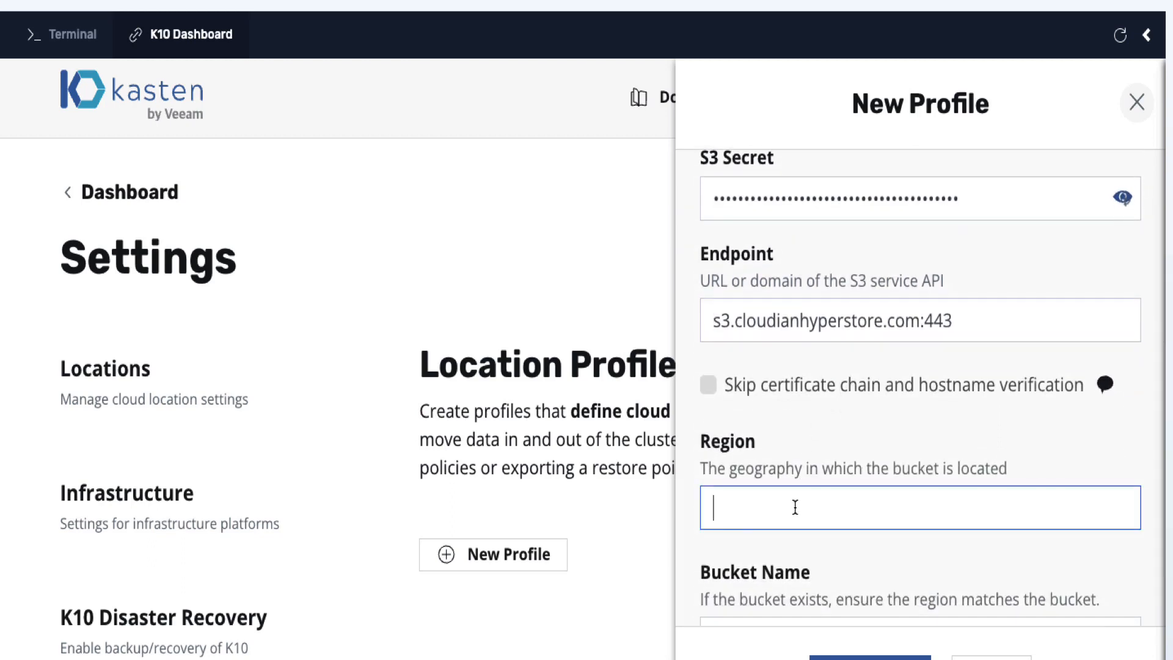
pyautogui.write('us-west')
pyautogui.scroll(-3, 825, 605)
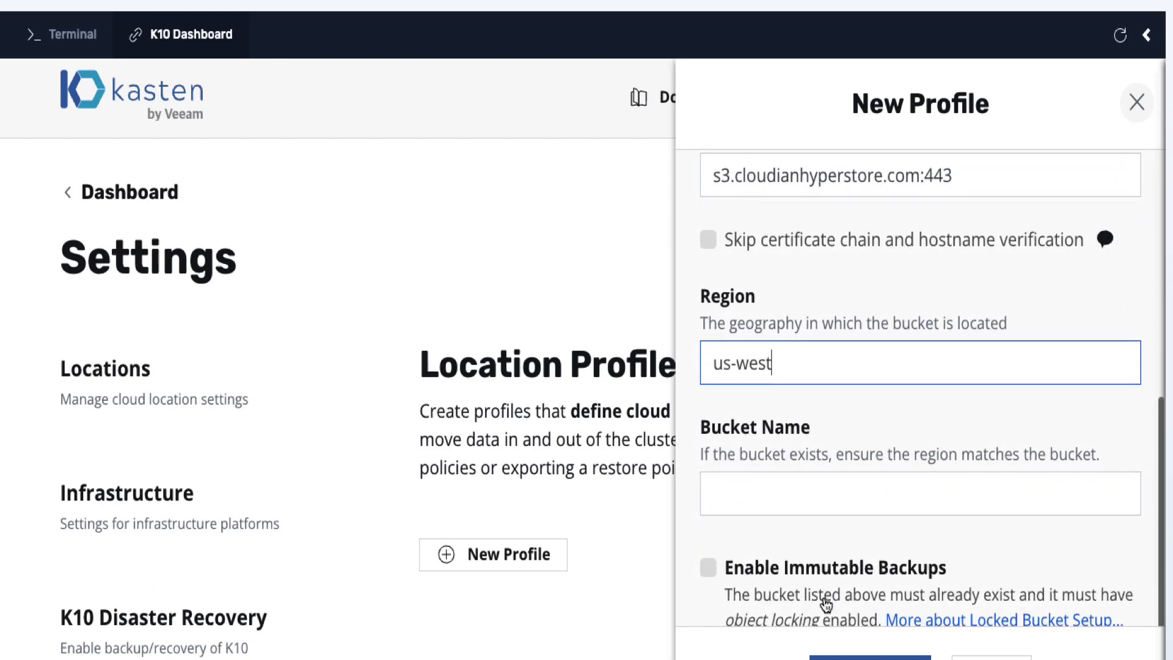
pyautogui.click(753, 498)
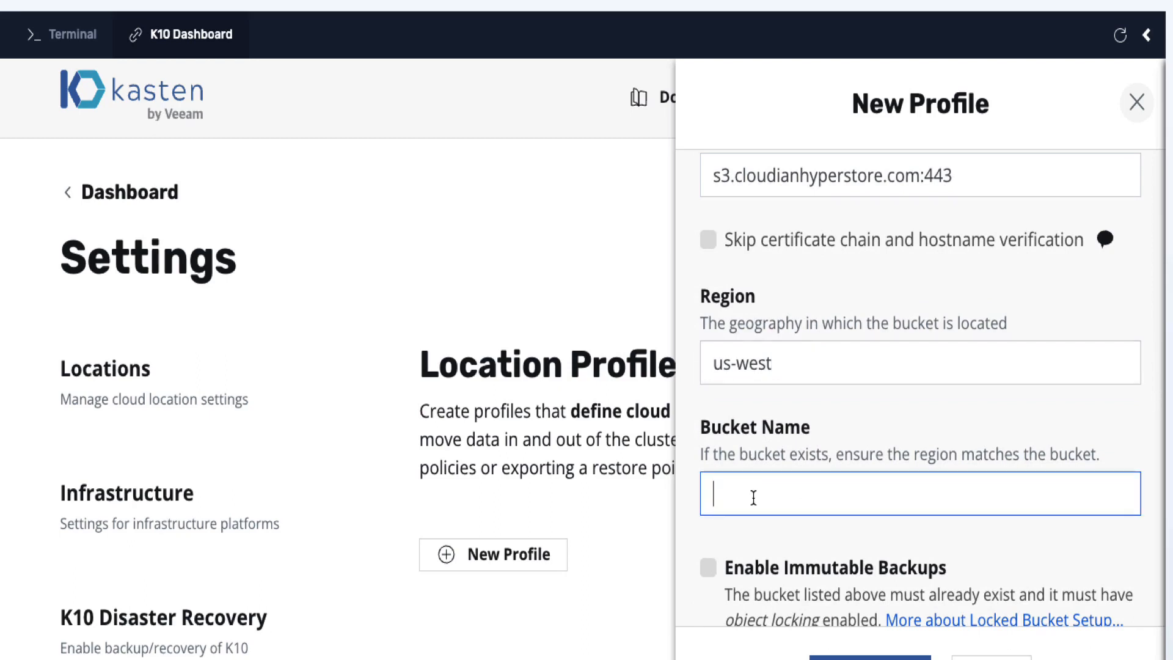
pyautogui.write('kasten')
# Step: Save the new cloudian location profile without enabling immutable backups
pyautogui.scroll(-1, 931, 388)
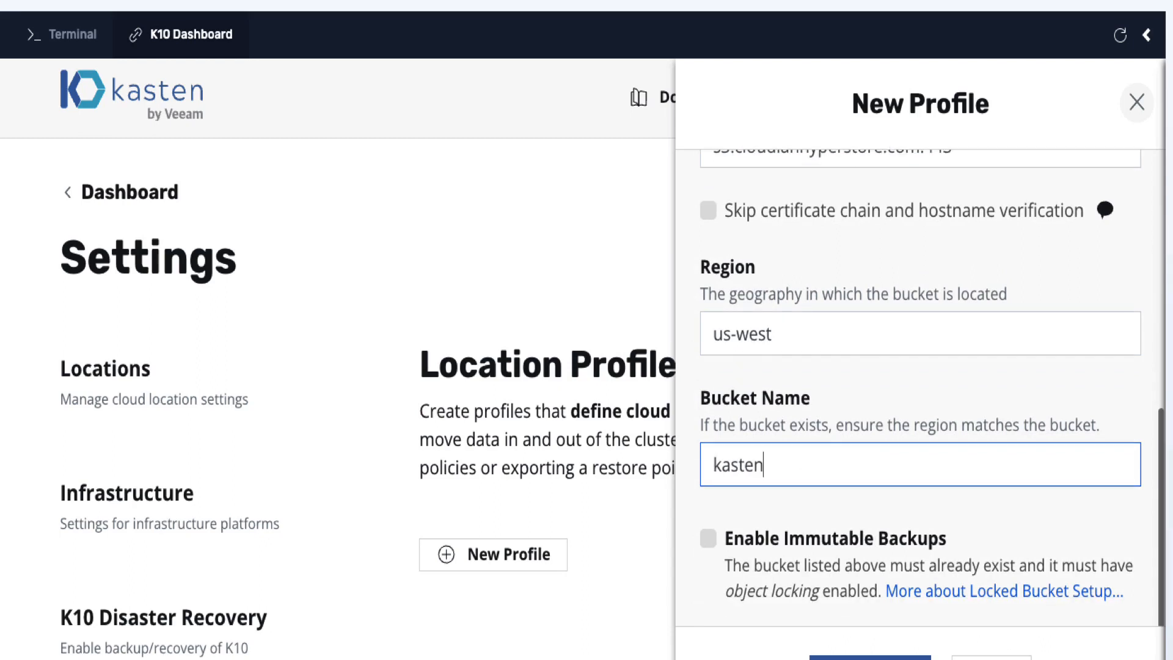
pyautogui.scroll(-2, 931, 388)
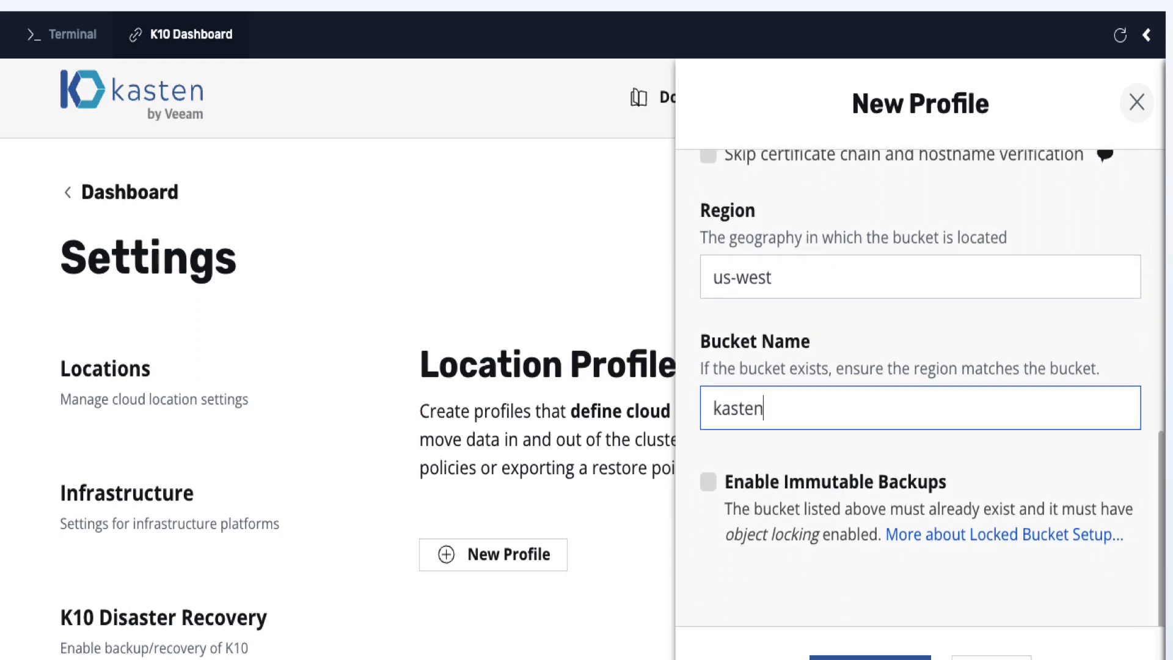
pyautogui.scroll(-1, 932, 387)
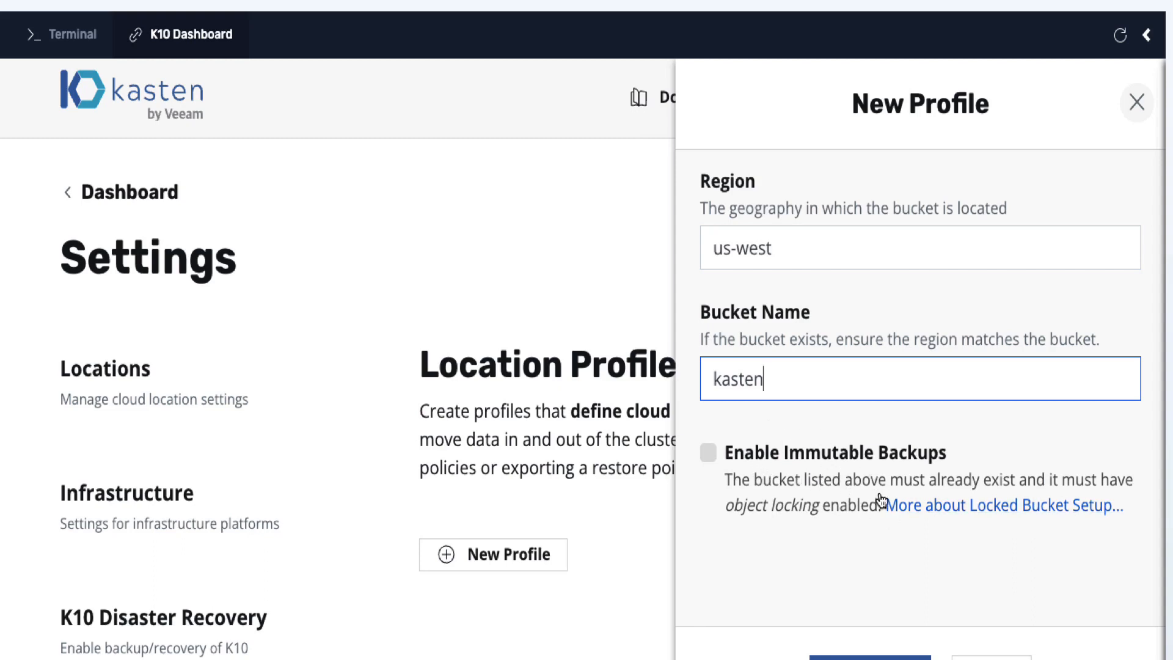
pyautogui.scroll(-2, 782, 340)
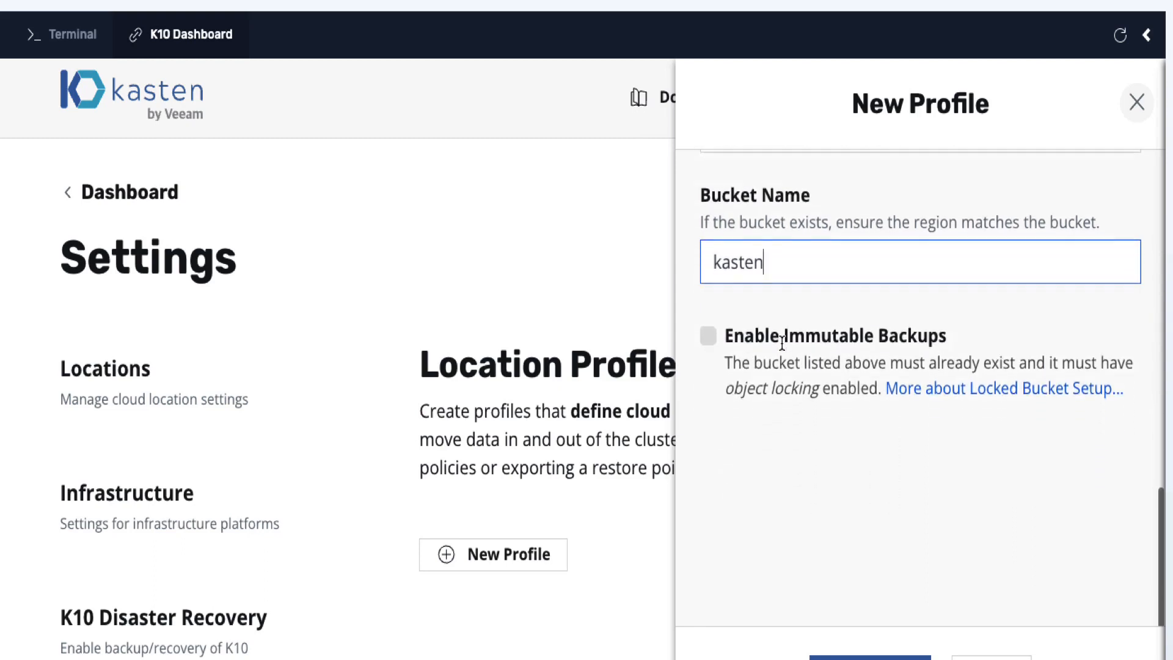
pyautogui.scroll(-3, 782, 340)
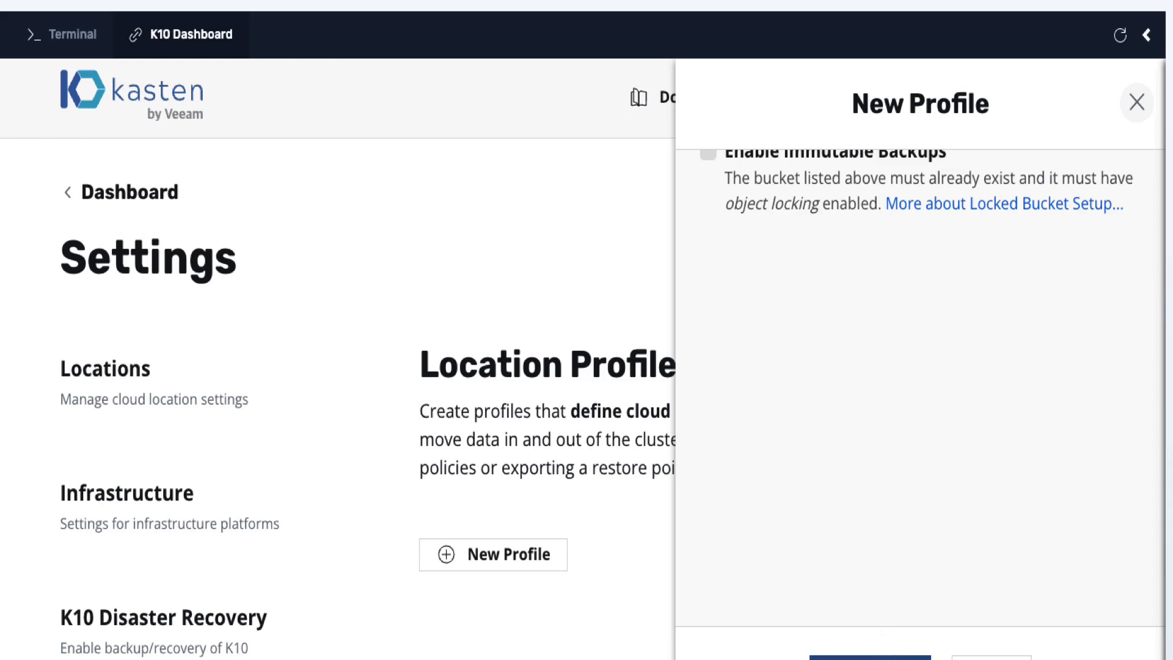
pyautogui.click(870, 657)
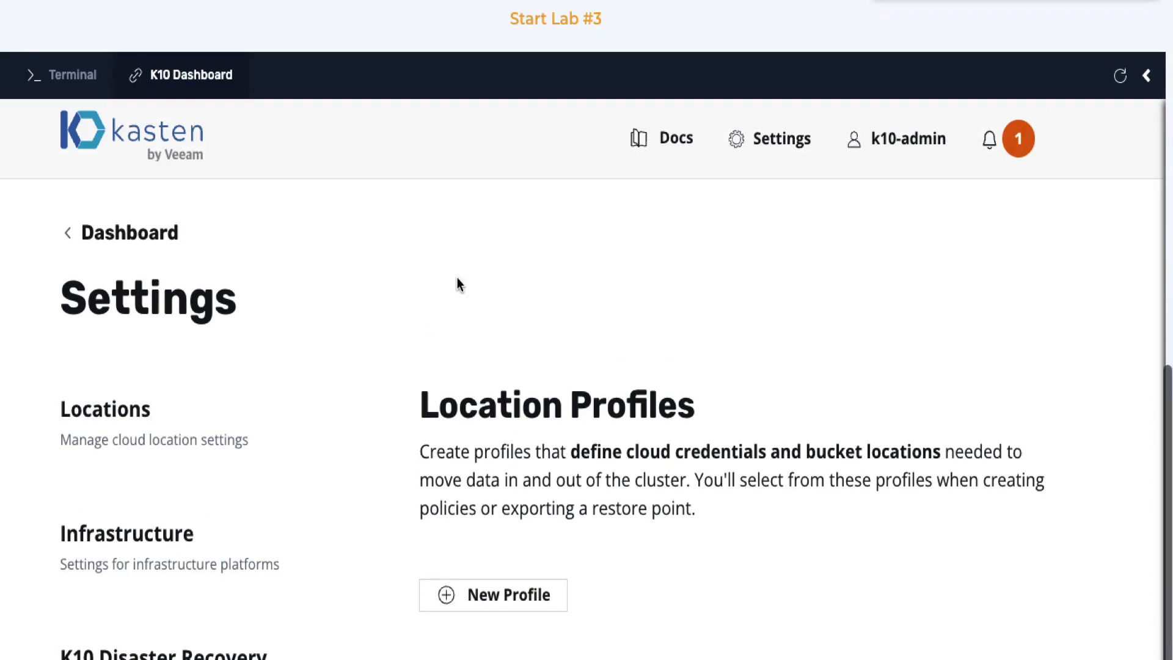
# Step: Check the saved cloudian profile's details in the location profiles and return to the main dashboard
pyautogui.scroll(-1, 690, 193)
pyautogui.scroll(-5, 690, 189)
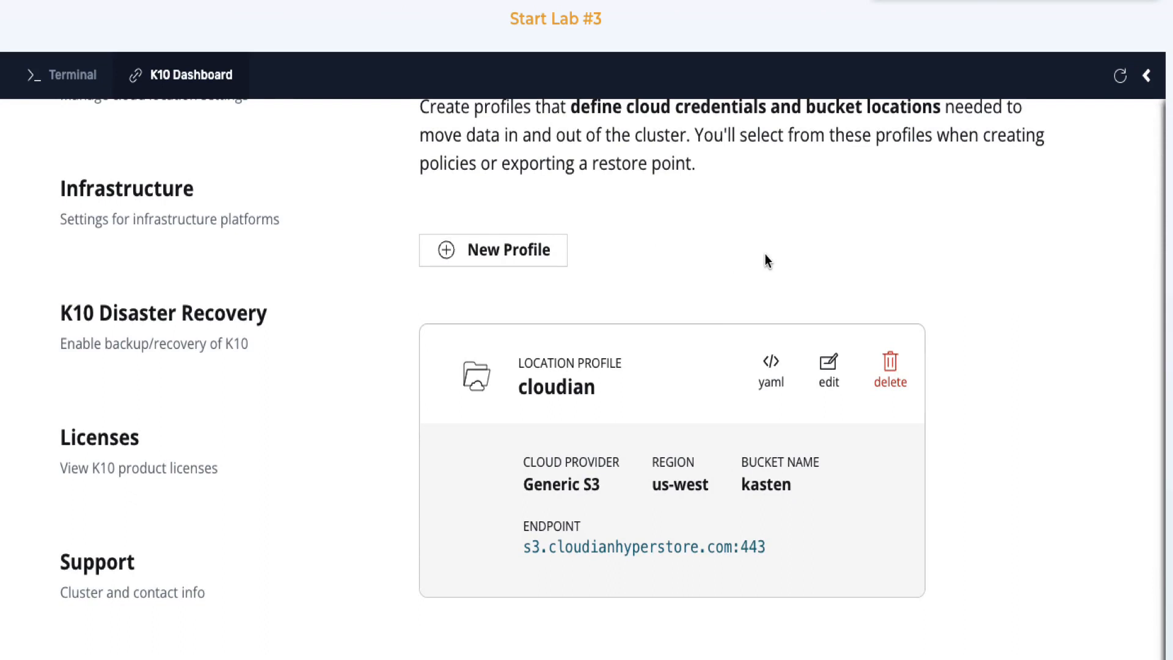
pyautogui.scroll(1, 956, 483)
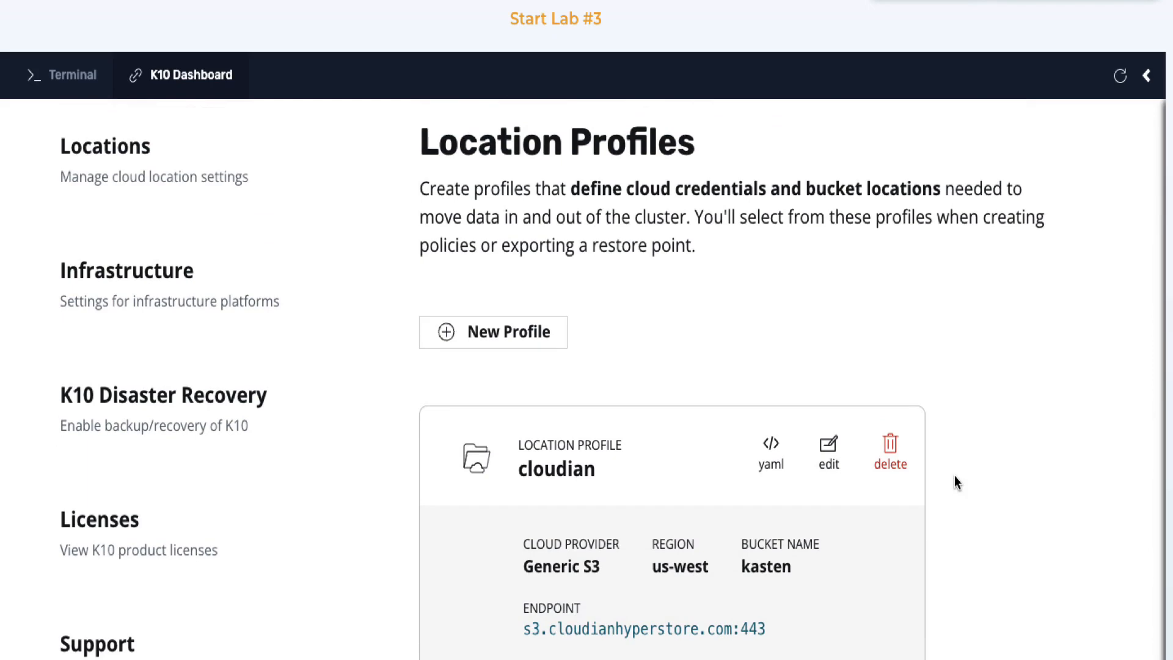
pyautogui.scroll(5, 954, 476)
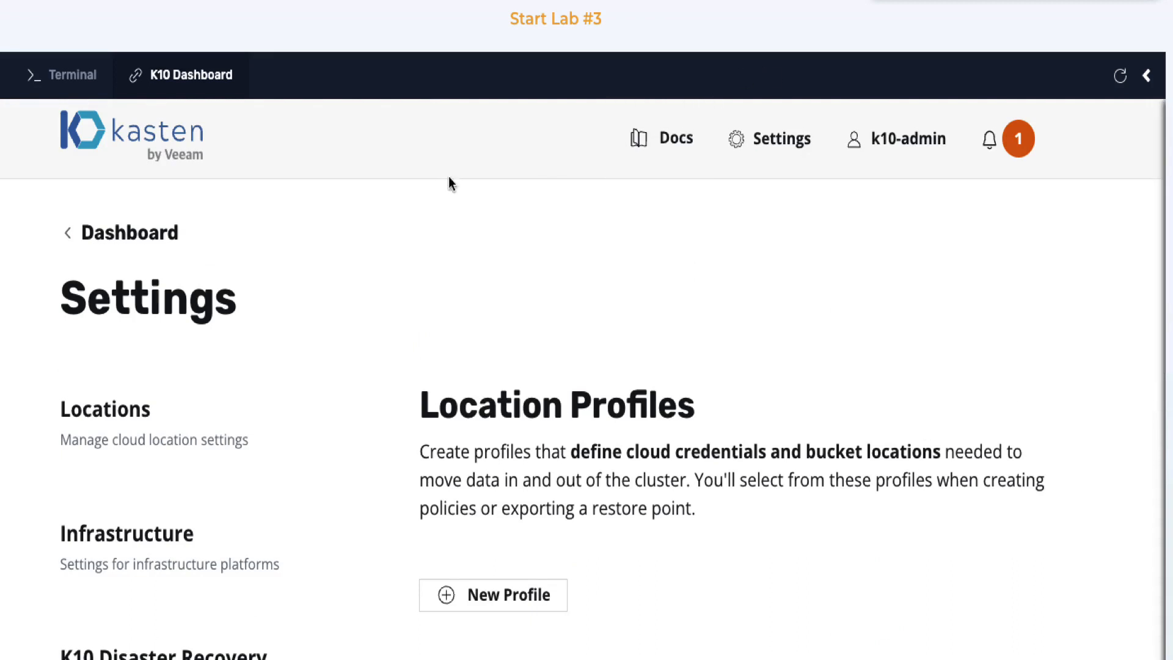
pyautogui.click(87, 240)
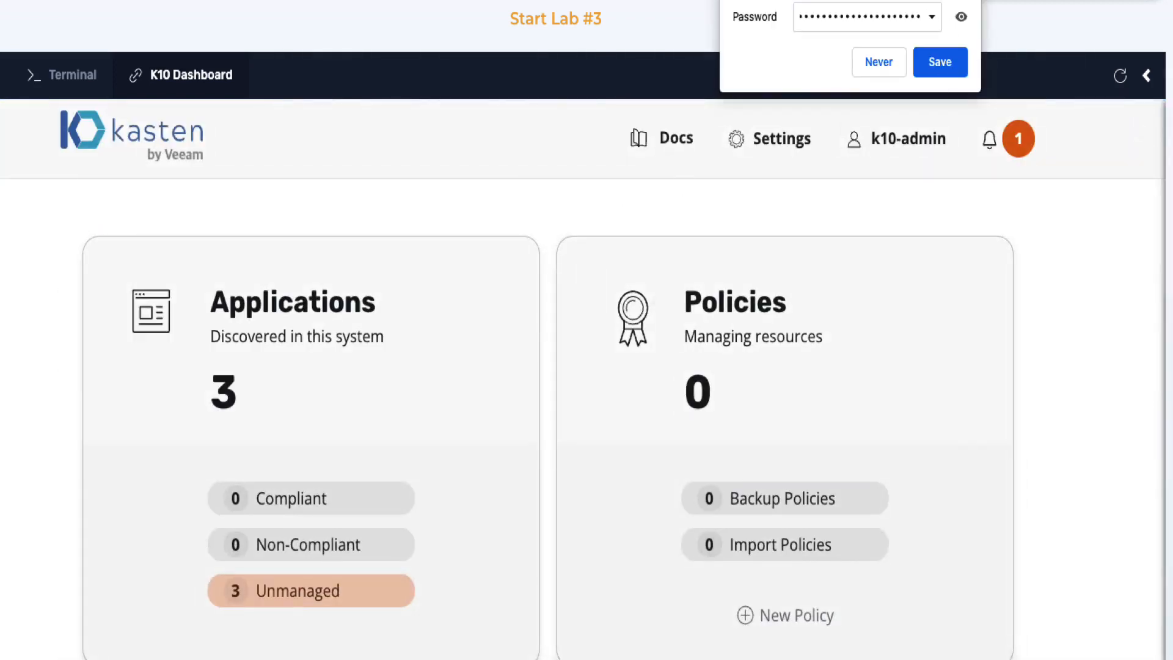
pyautogui.scroll(-2, 505, 353)
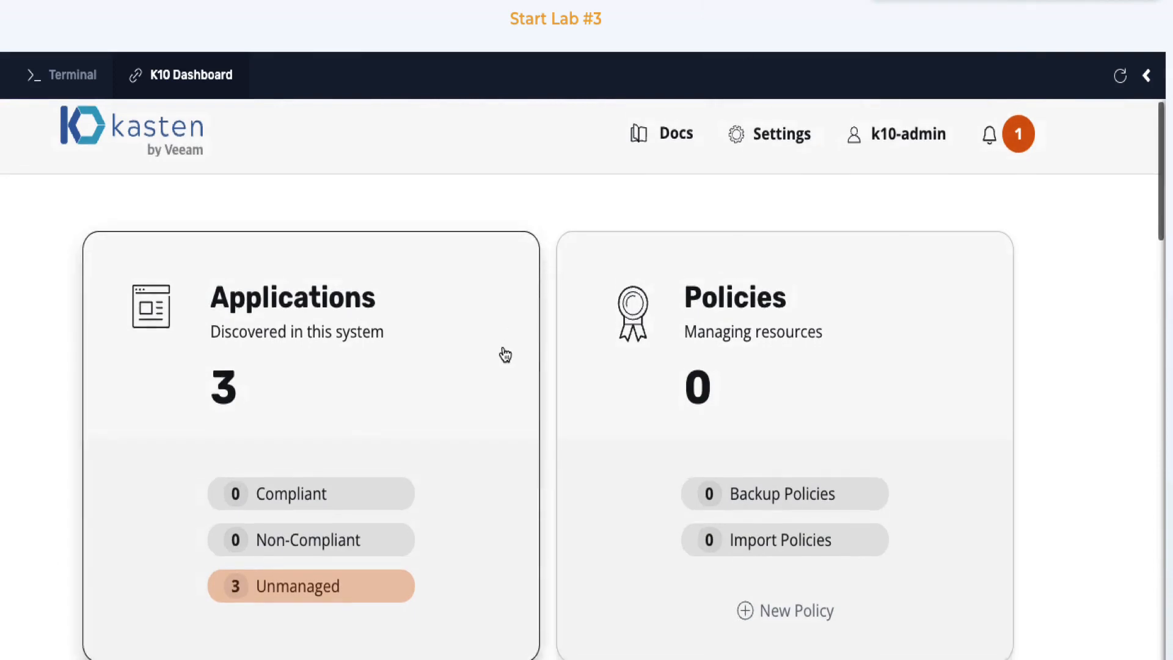
# Step: Open the policies overview from the dashboard and start creating a new policy
pyautogui.scroll(-2, 505, 354)
pyautogui.scroll(4, 505, 354)
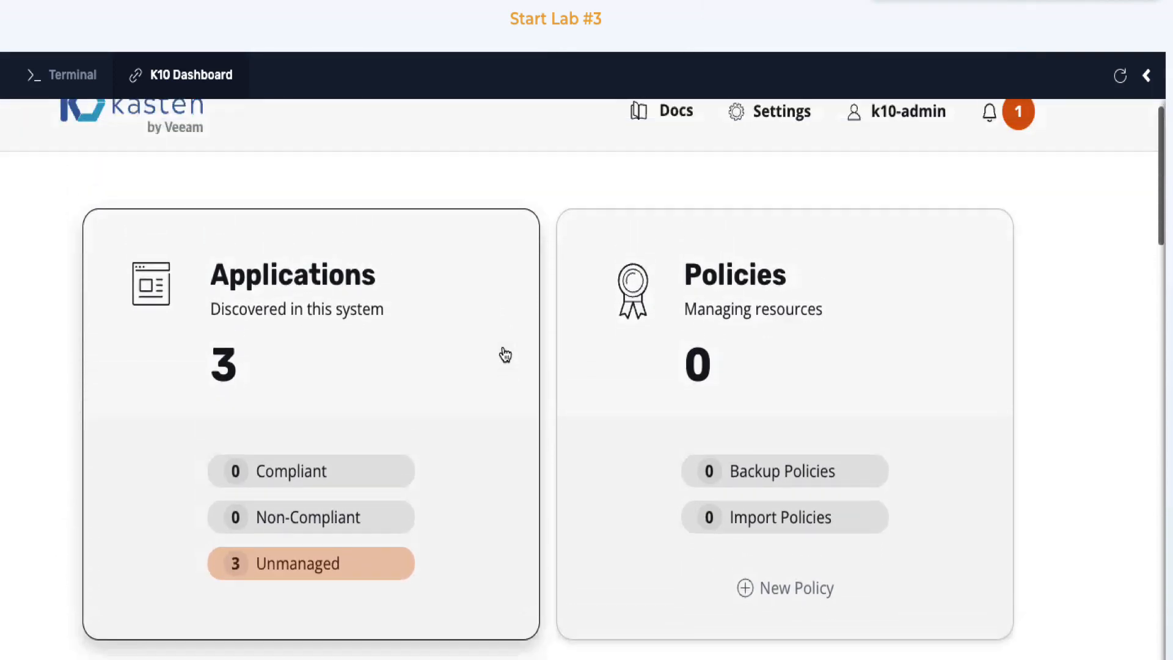
pyautogui.scroll(2, 505, 354)
pyautogui.scroll(-5, 505, 354)
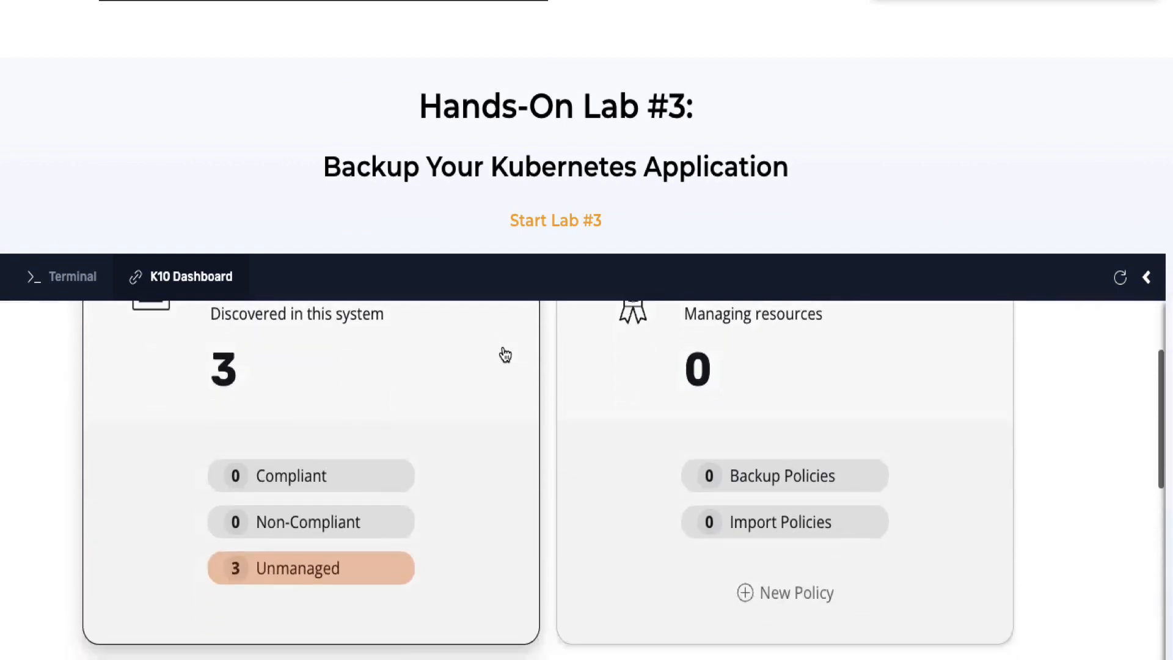
pyautogui.scroll(1, 505, 354)
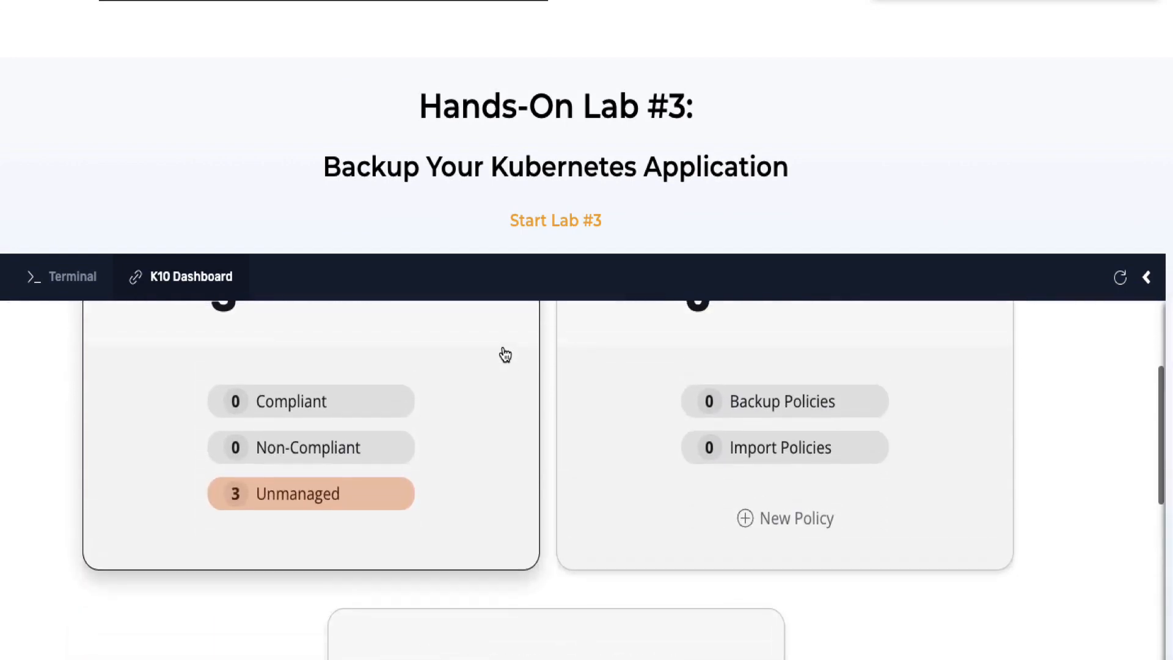
pyautogui.click(768, 401)
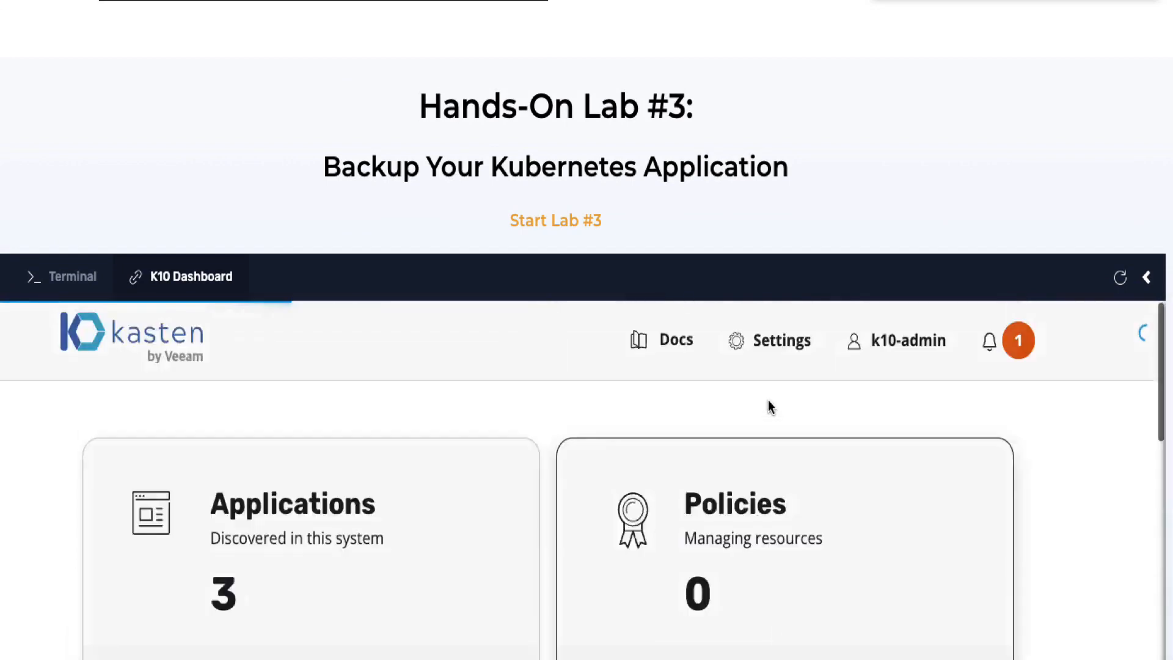
pyautogui.scroll(-3, 556, 467)
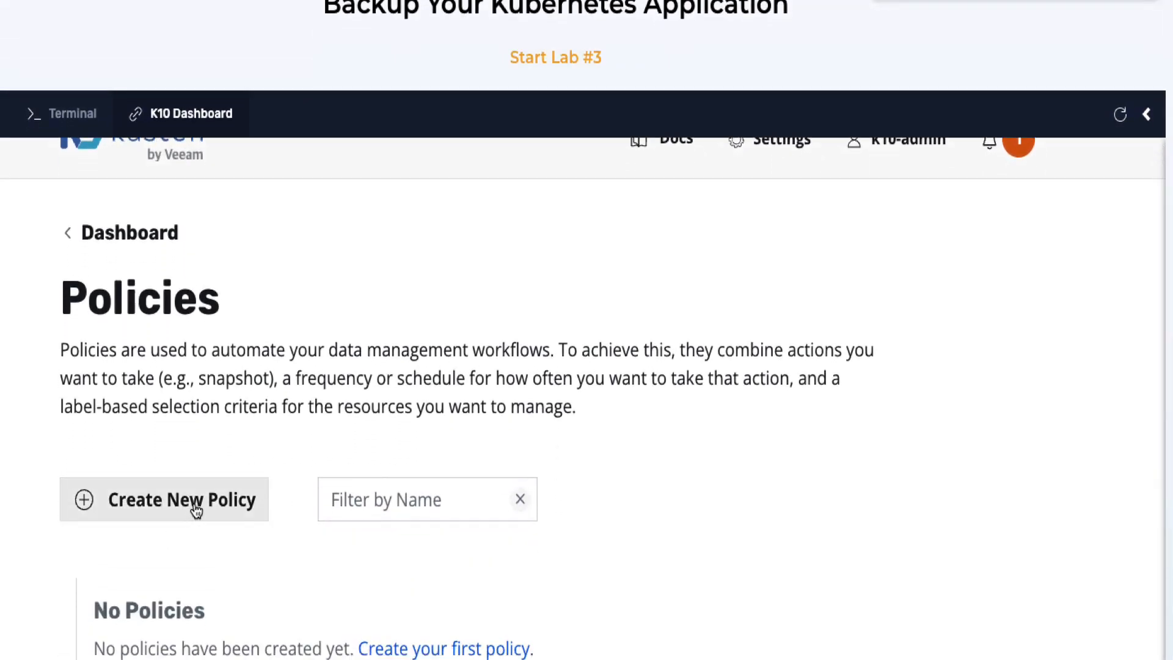
pyautogui.click(195, 508)
# Step: Examine the new policy form's action, frequency, application and advanced settings, through to the location profile for Kanister actions
pyautogui.scroll(-3, 649, 450)
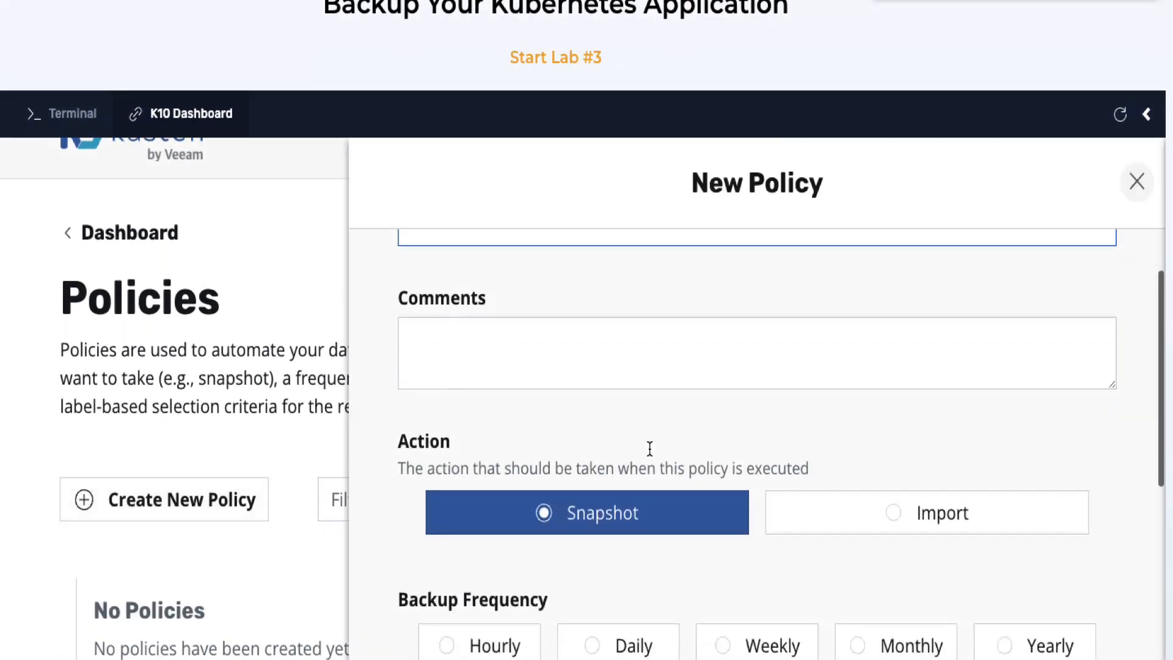
pyautogui.scroll(-6, 650, 451)
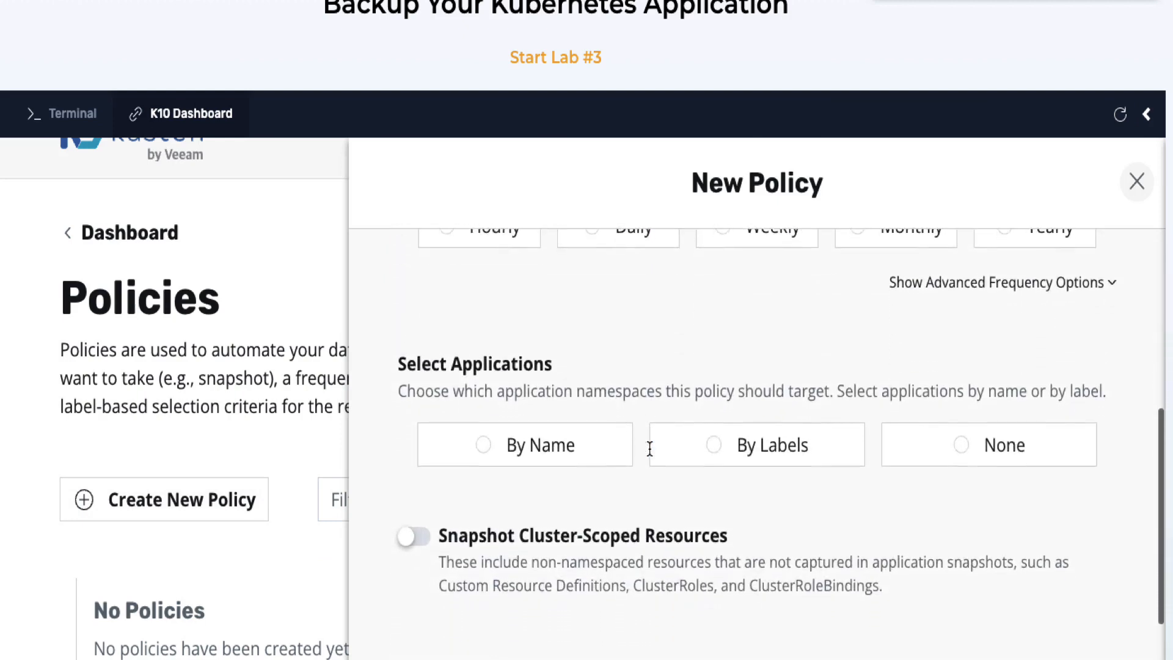
pyautogui.scroll(-5, 649, 449)
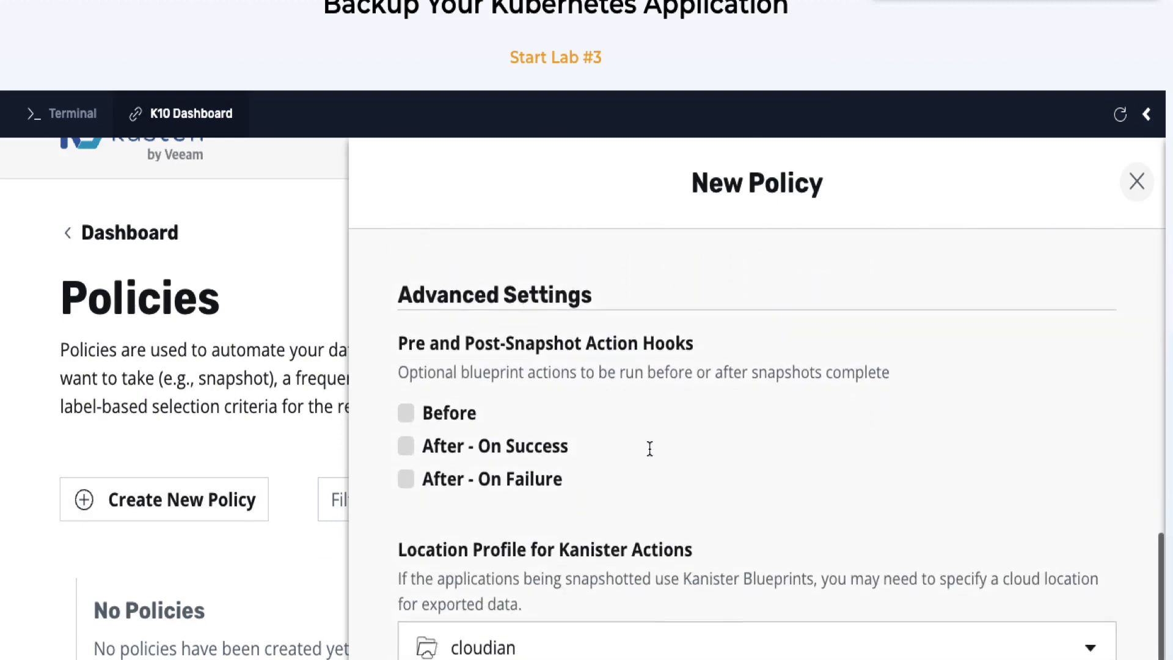
pyautogui.scroll(-1, 649, 449)
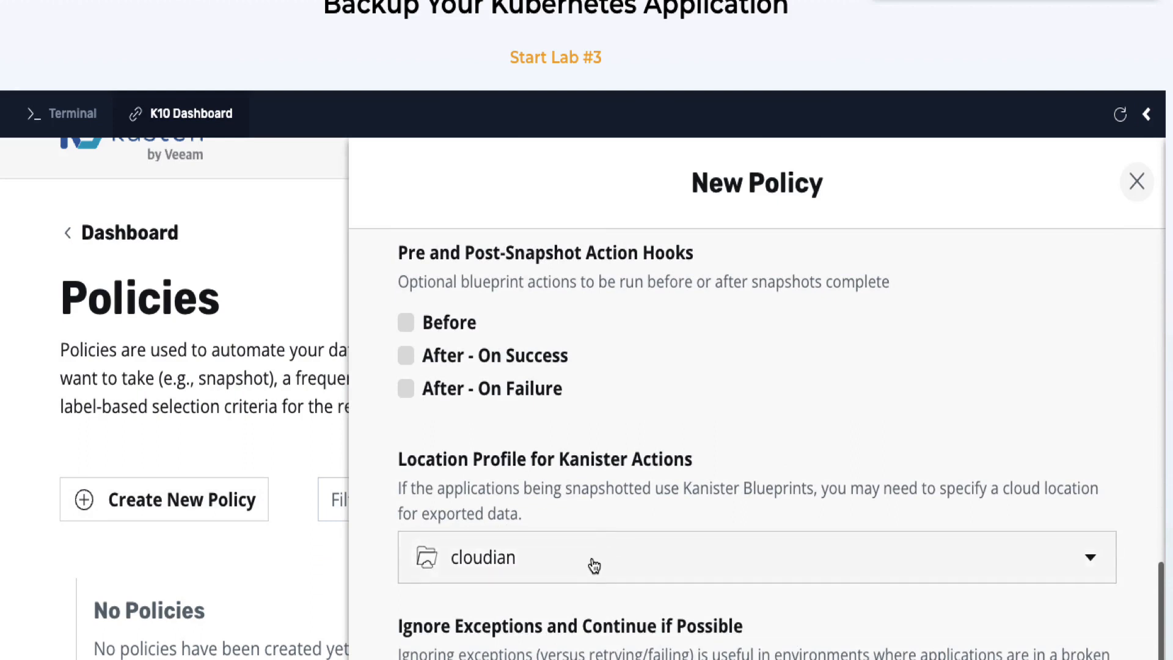